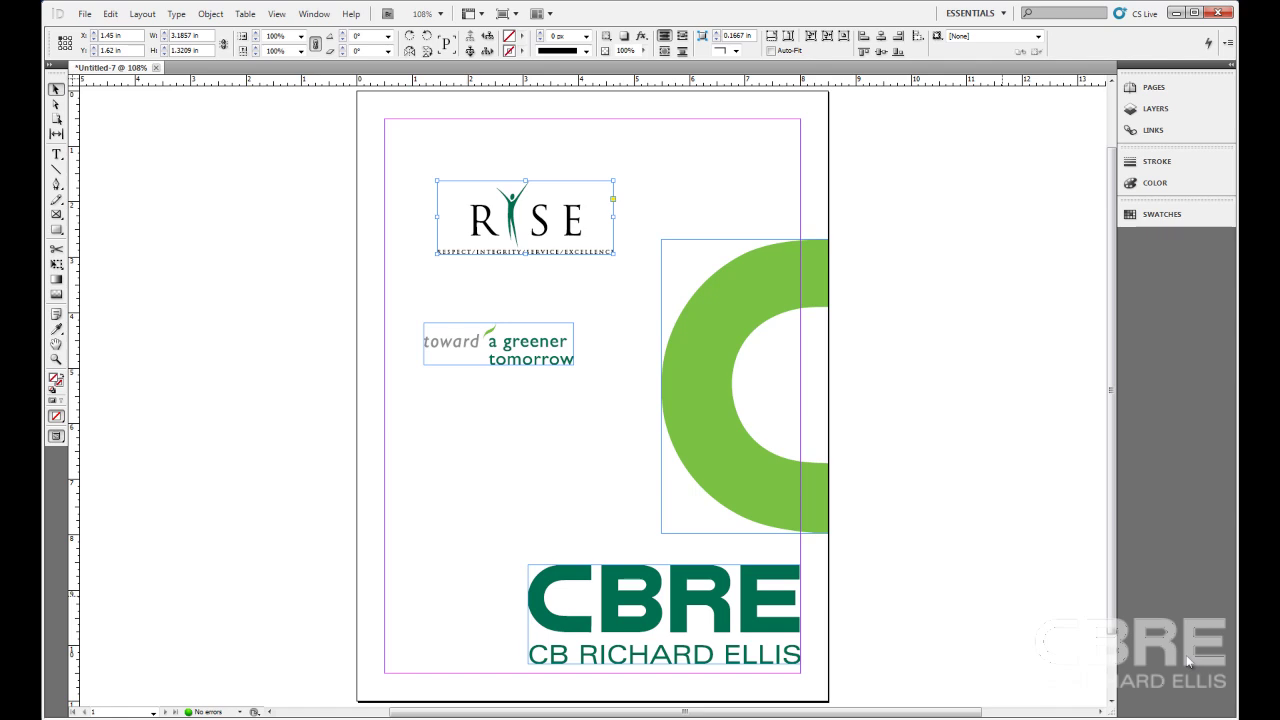
# Create a new object library from File > New > Library and save it as MyLogos.
pyautogui.click(85, 15)
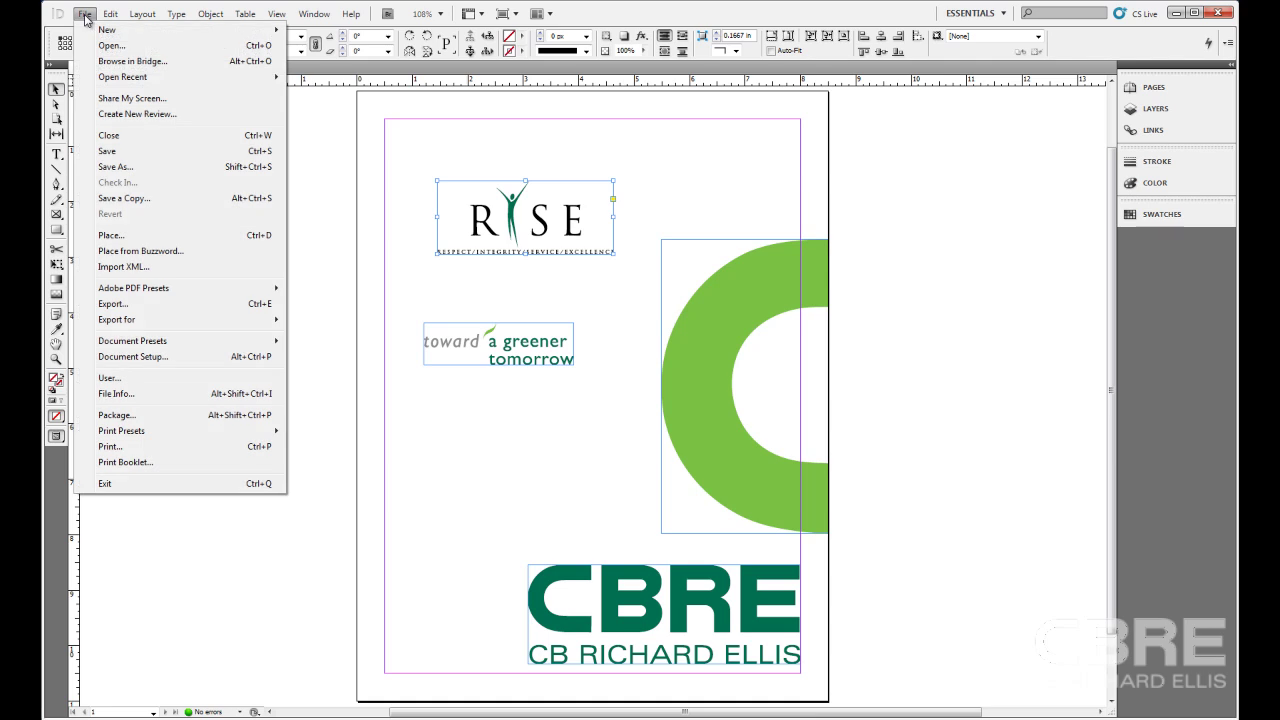
pyautogui.moveTo(96, 30)
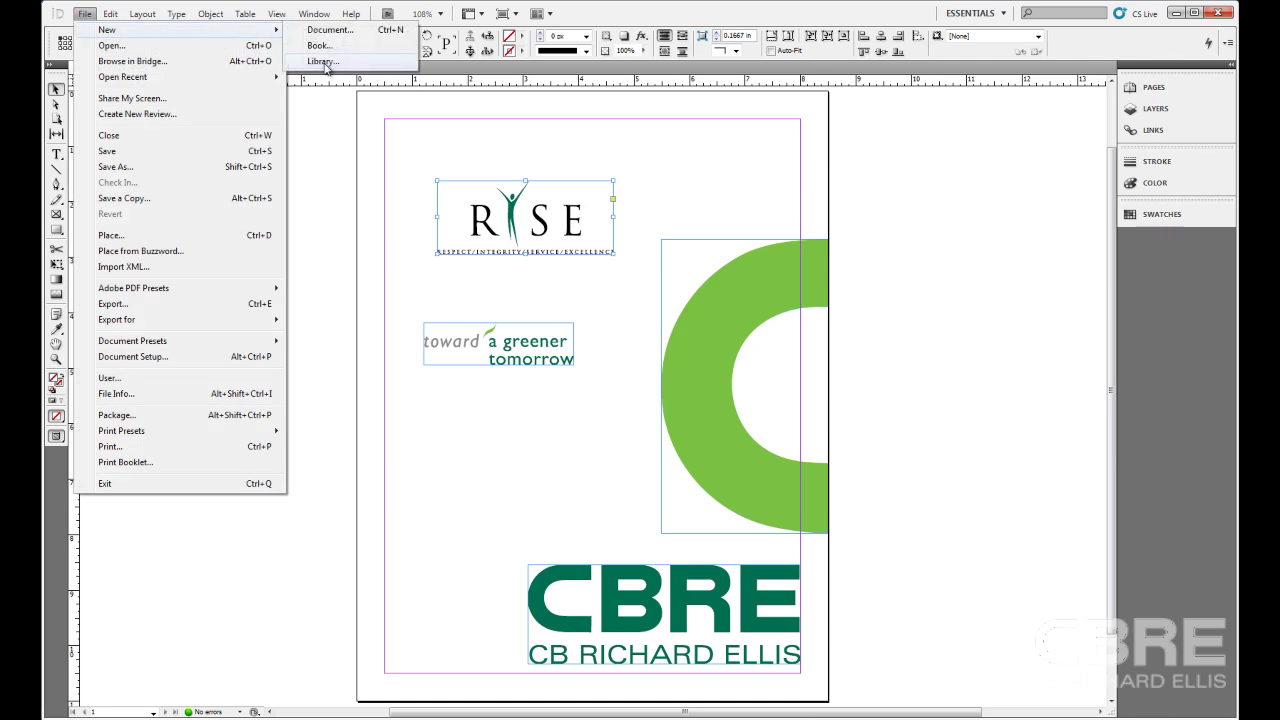
pyautogui.click(322, 63)
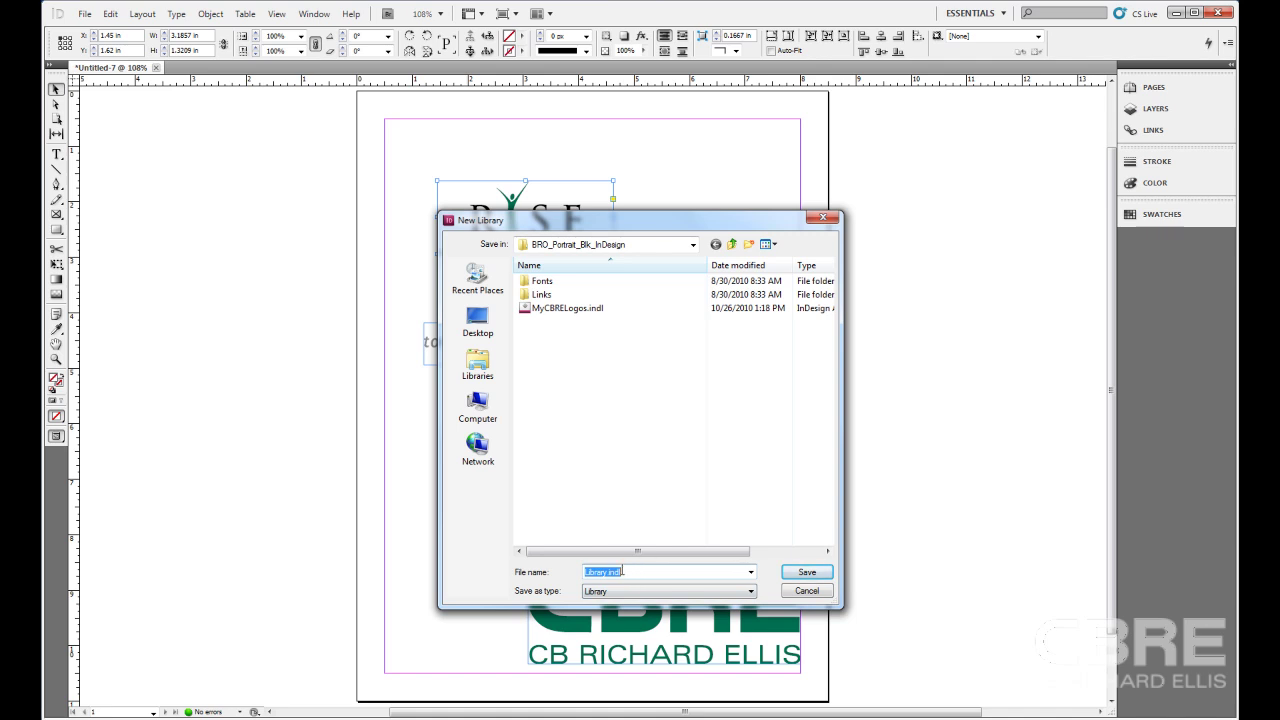
pyautogui.write('My')
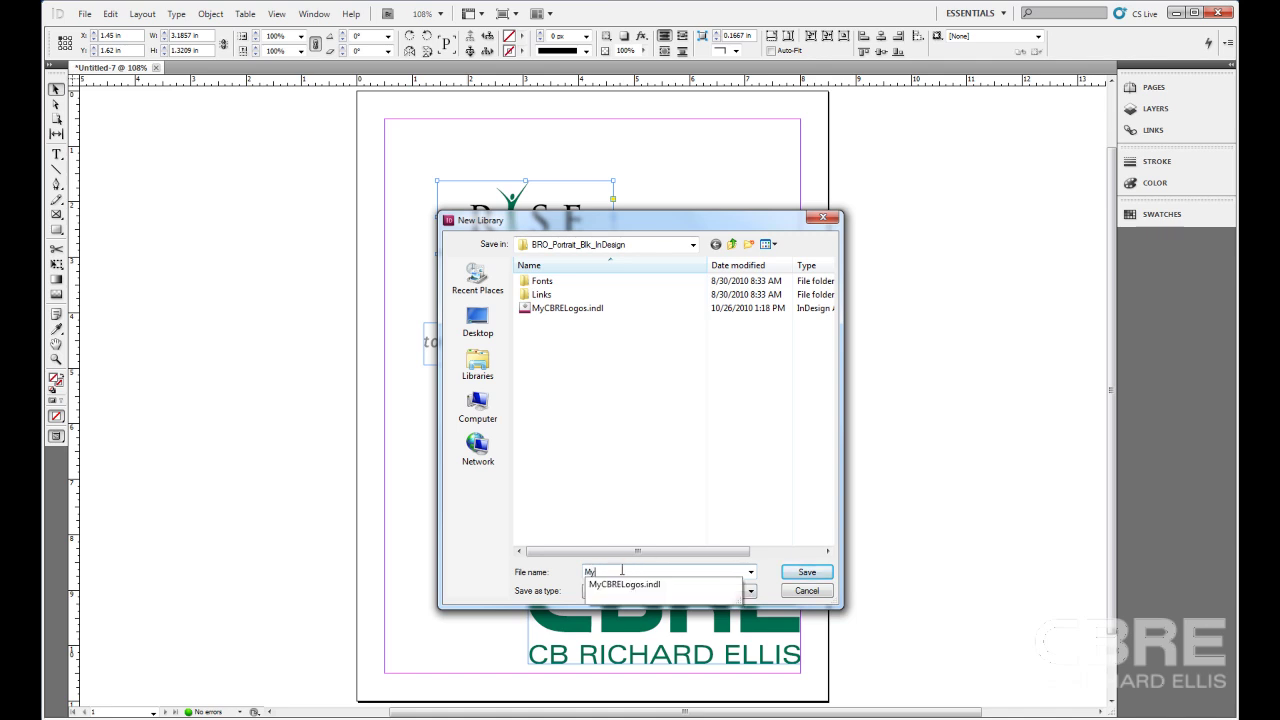
pyautogui.write('Logos')
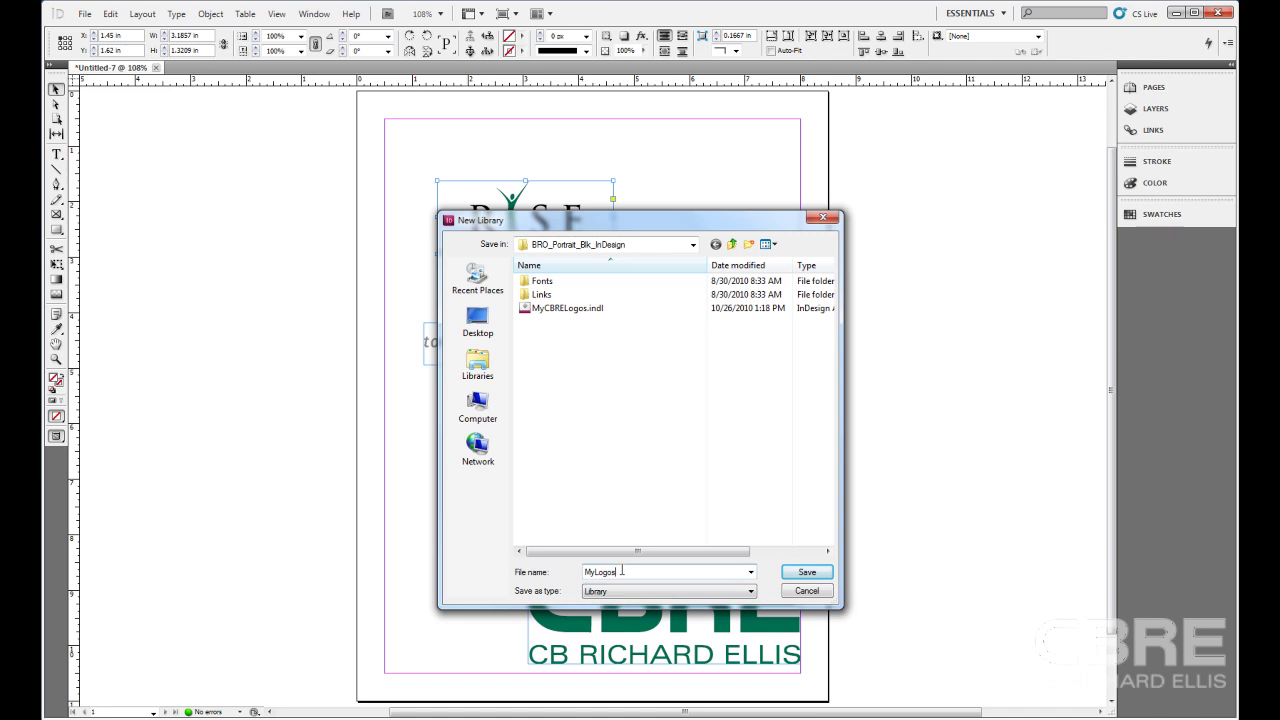
pyautogui.click(806, 572)
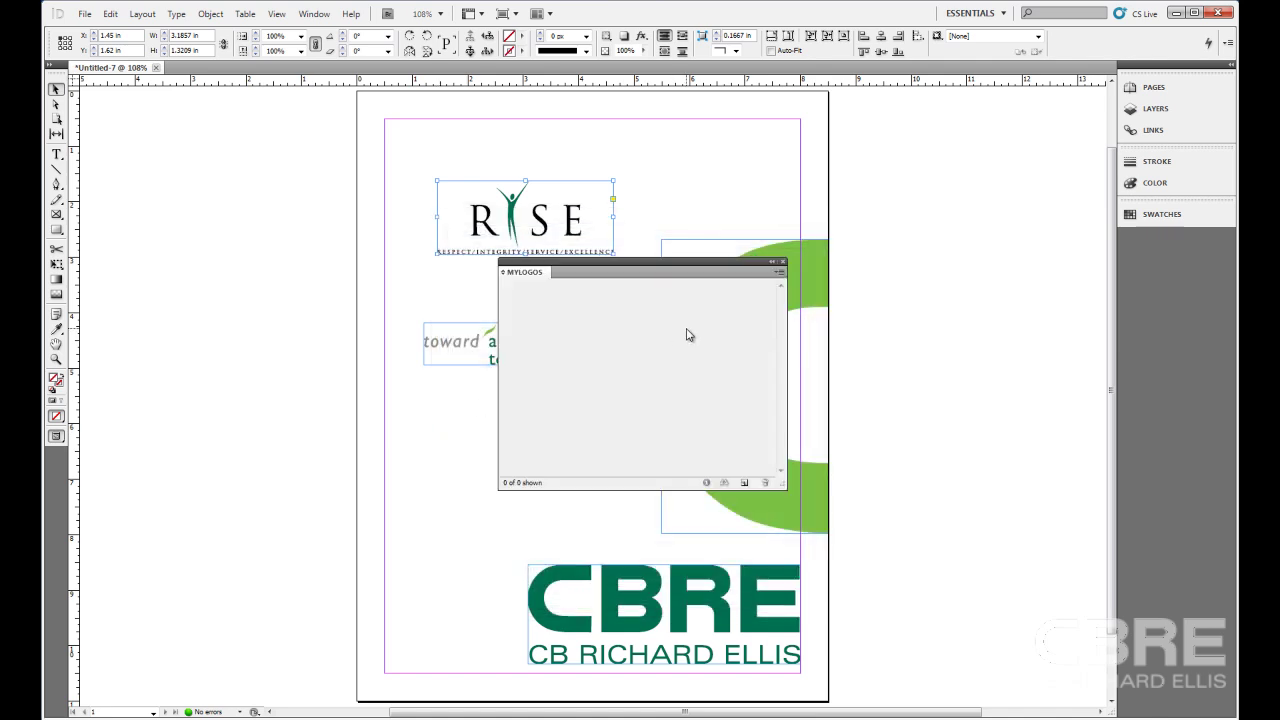
# Drag the RISE logo, the tagline, the green C and the CBRE logo into the MyLogos library.
pyautogui.moveTo(671, 262); pyautogui.dragTo(273, 101)
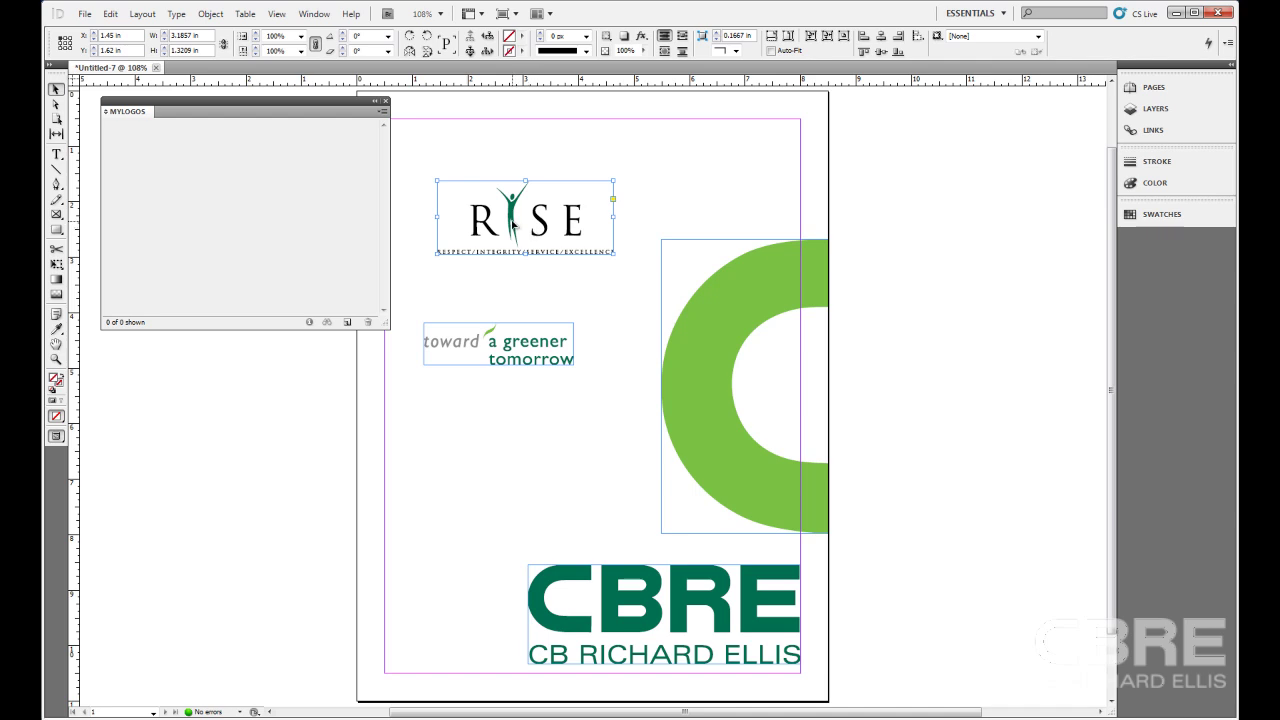
pyautogui.moveTo(512, 225); pyautogui.dragTo(175, 189)
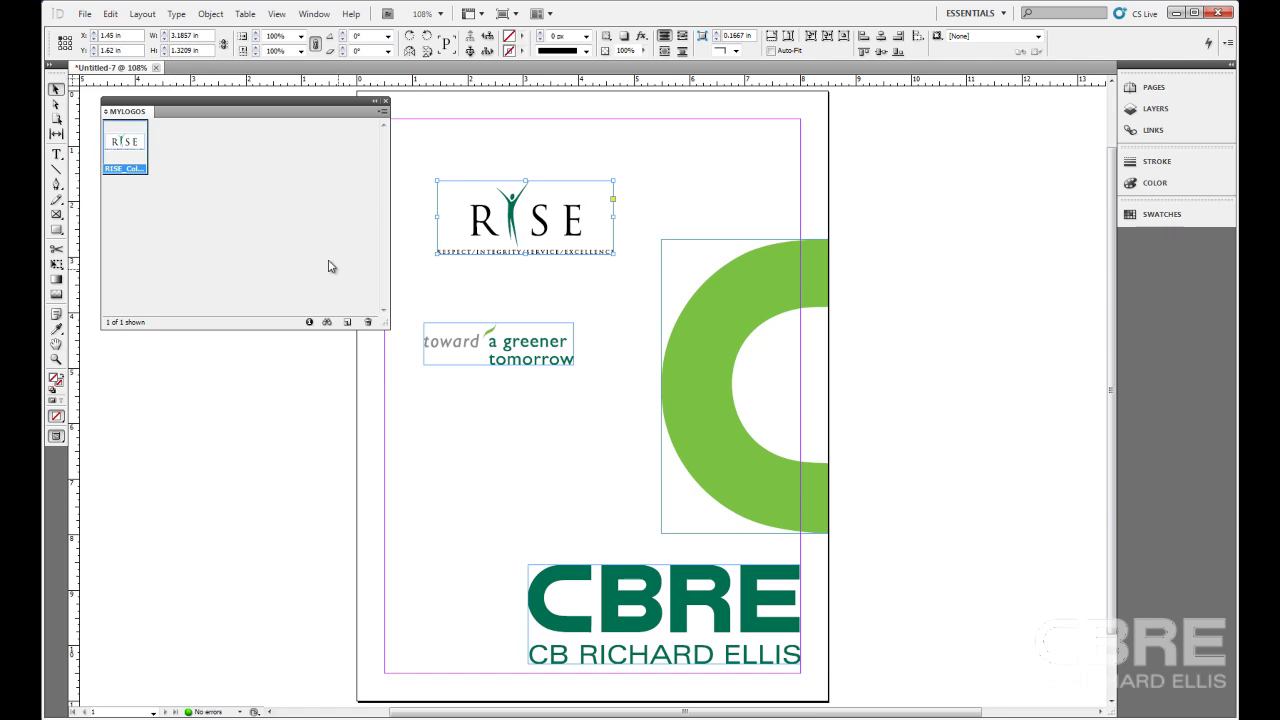
pyautogui.moveTo(494, 345); pyautogui.dragTo(271, 197)
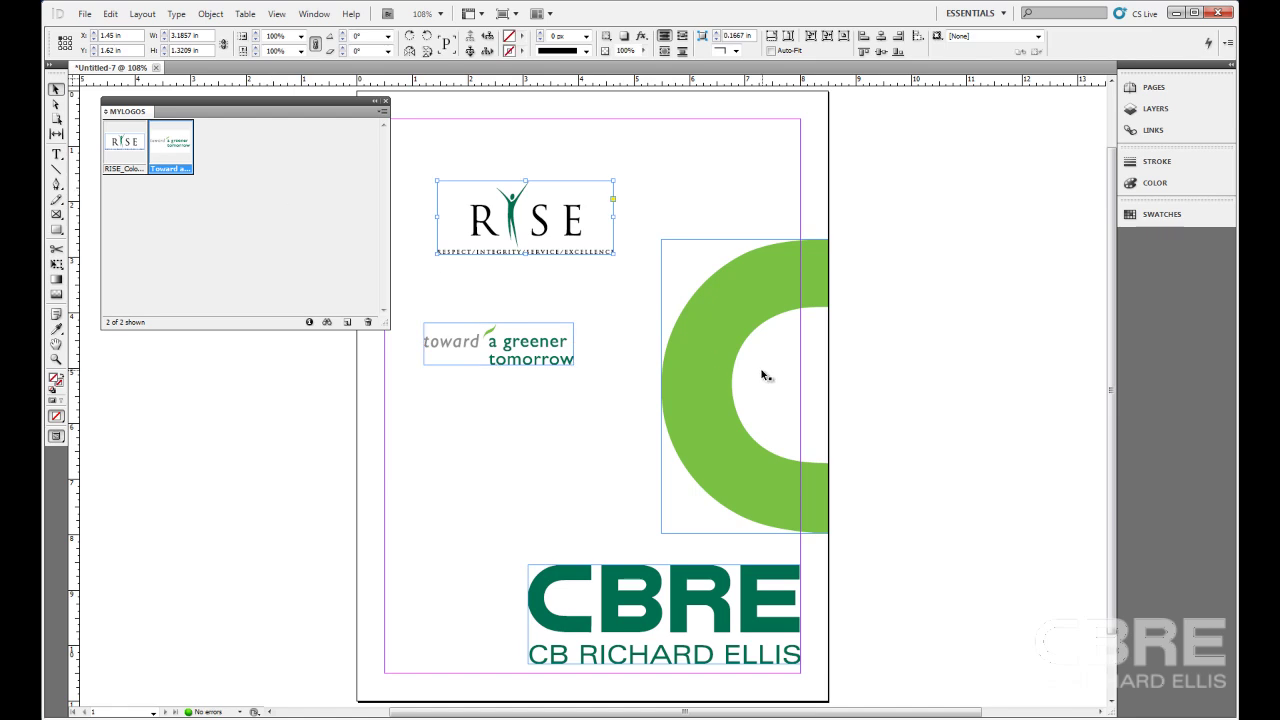
pyautogui.moveTo(709, 377); pyautogui.dragTo(253, 185)
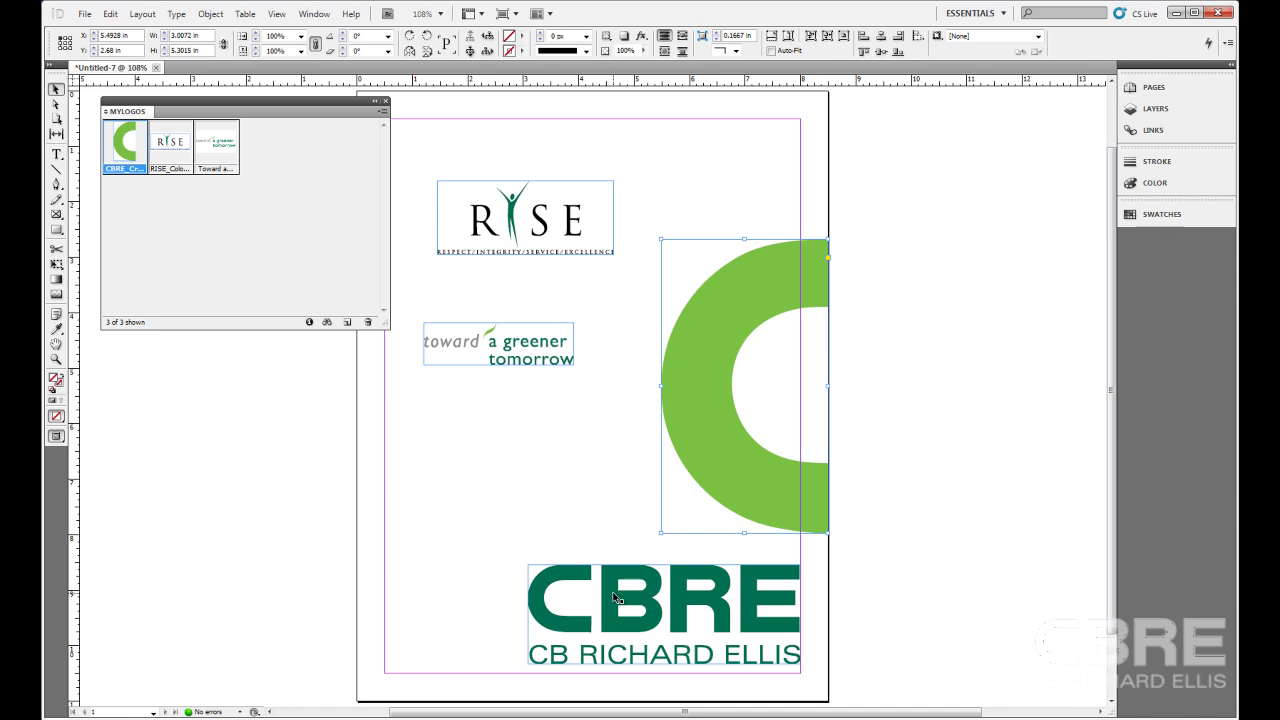
pyautogui.moveTo(613, 598); pyautogui.dragTo(326, 206)
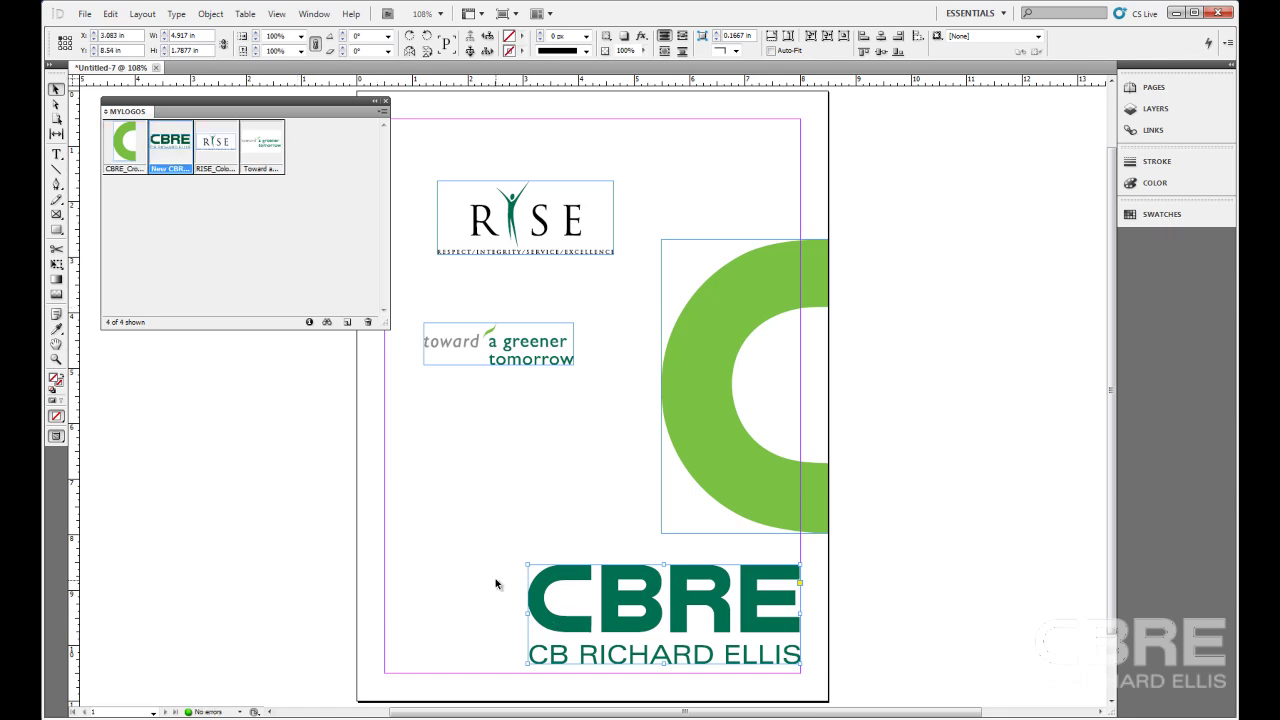
# Shrink the CBRE logo's frame at the lower right and fit its content to the frame.
pyautogui.moveTo(528, 564); pyautogui.dragTo(693, 652)
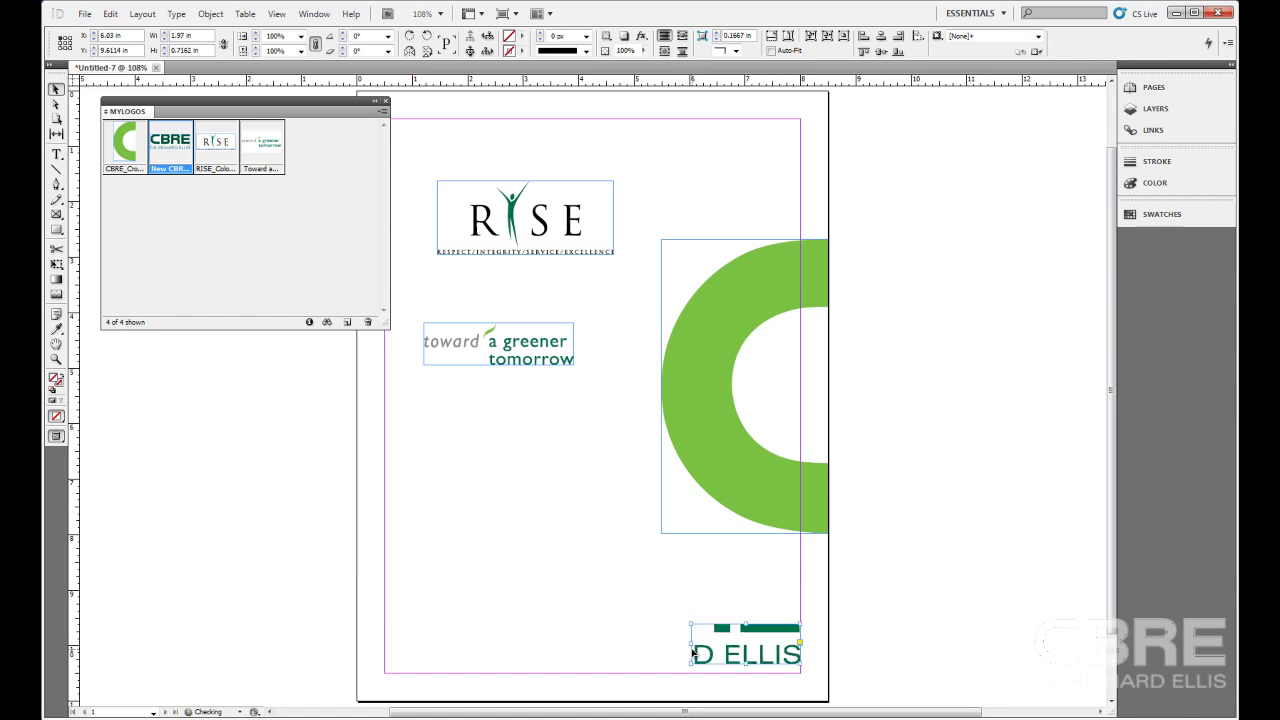
pyautogui.rightClick(731, 649)
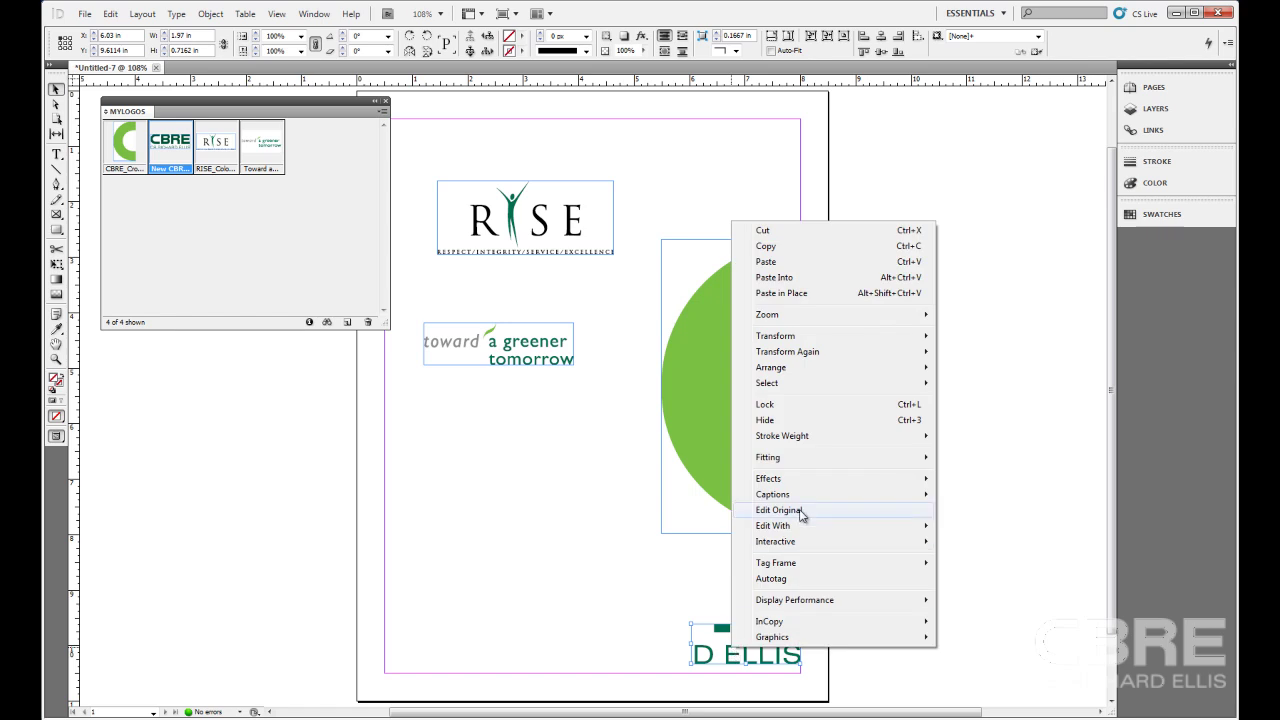
pyautogui.moveTo(810, 462)
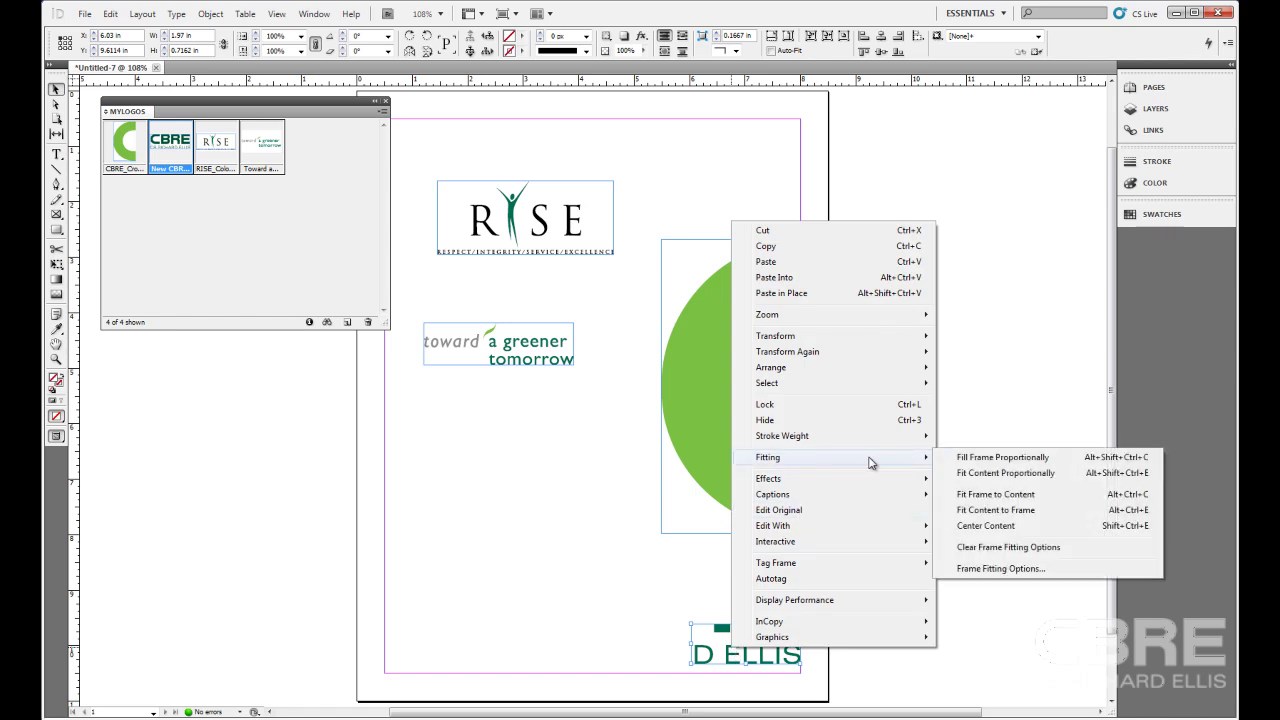
pyautogui.click(989, 513)
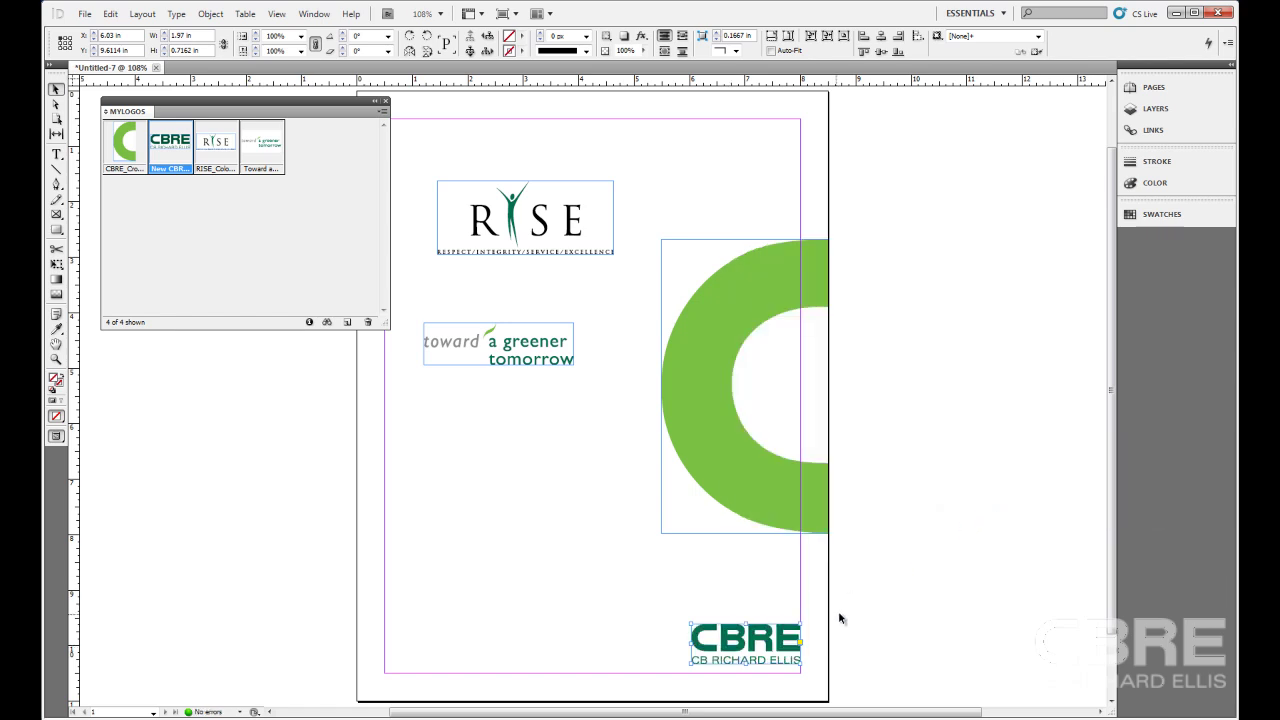
# Add the small CBRE logo to the MyLogos library as a new item.
pyautogui.click(876, 646)
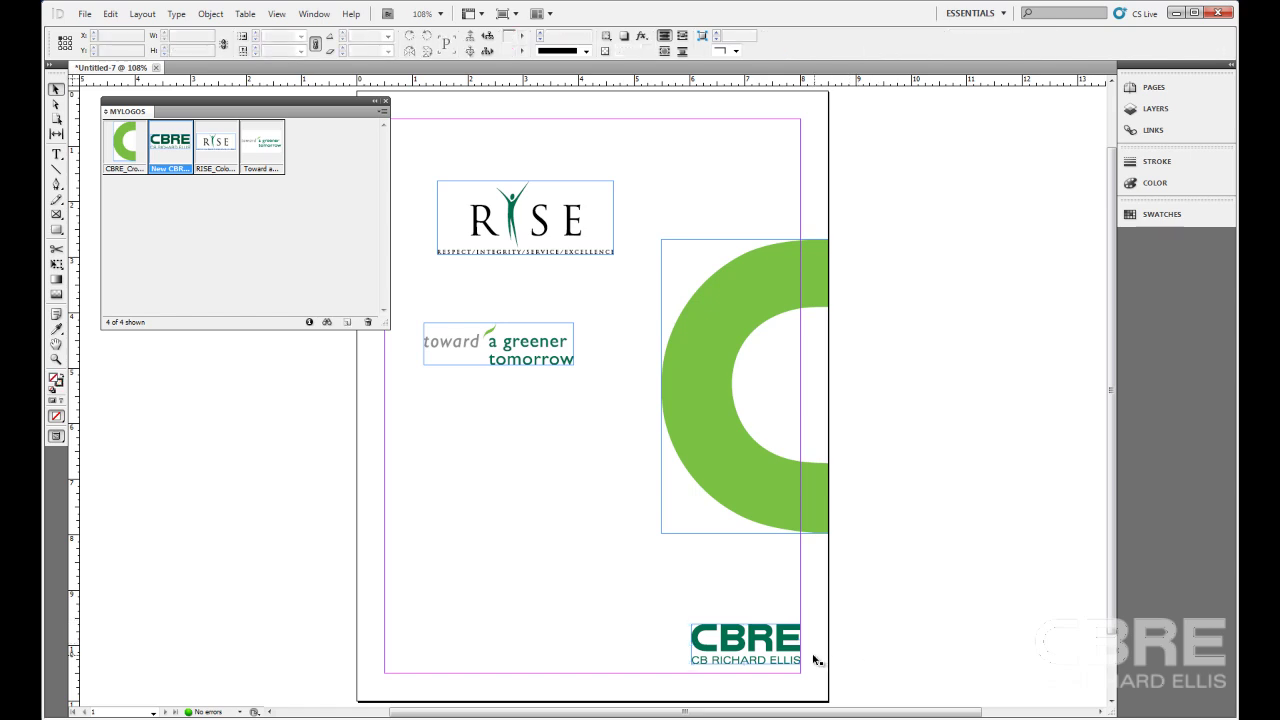
pyautogui.click(755, 646)
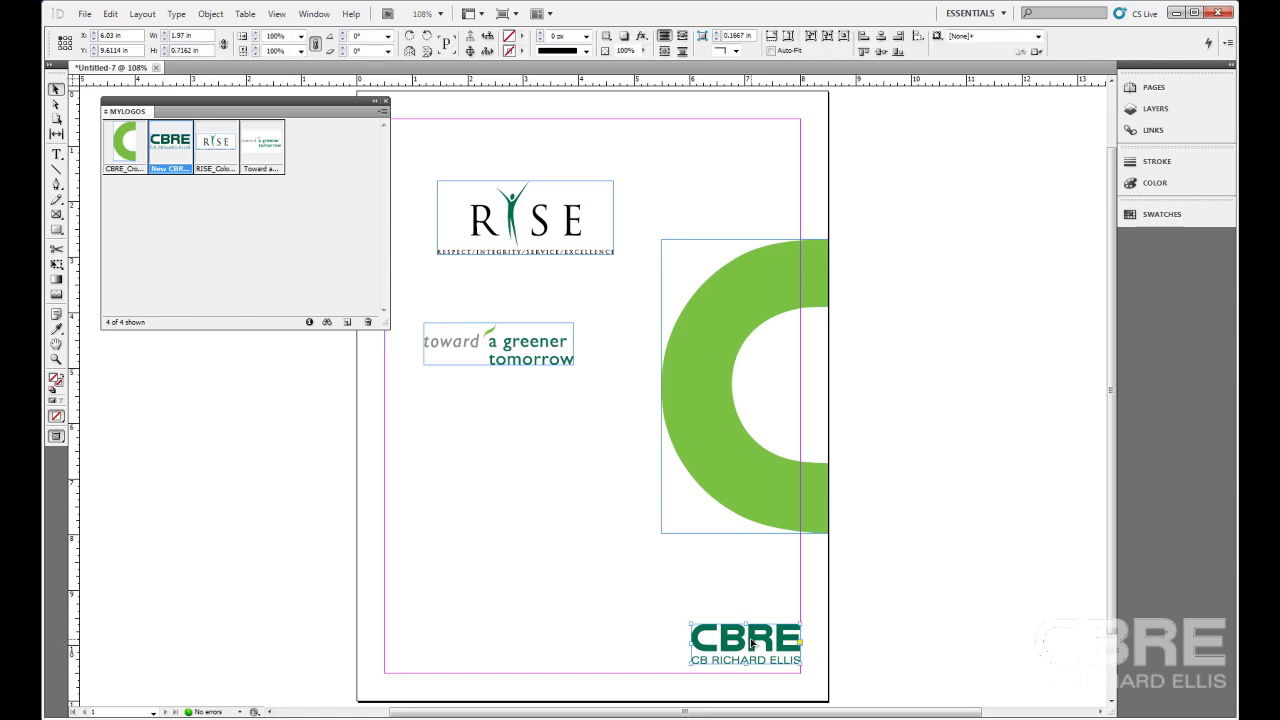
pyautogui.moveTo(752, 640); pyautogui.dragTo(323, 208)
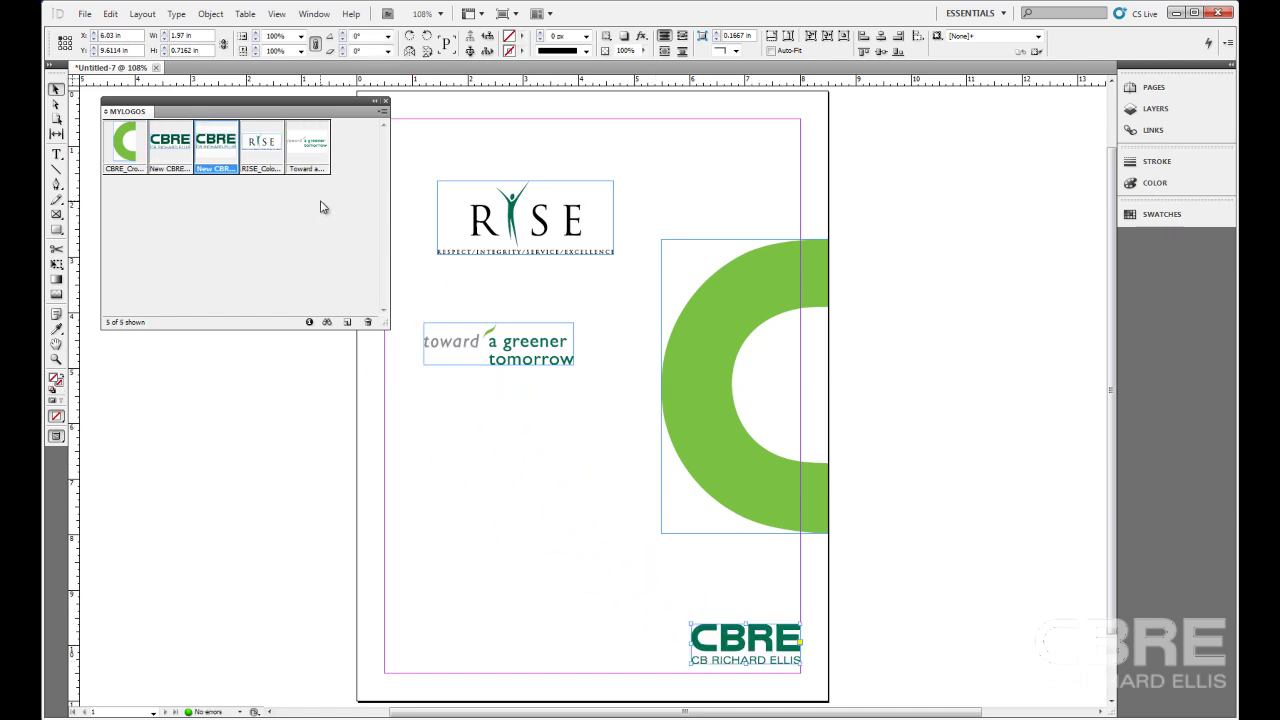
# Name the small CBRE library item 'Small Green CBRE Logo' and describe it as 'Standard Green CMYK Logo'.
pyautogui.doubleClick(226, 172)
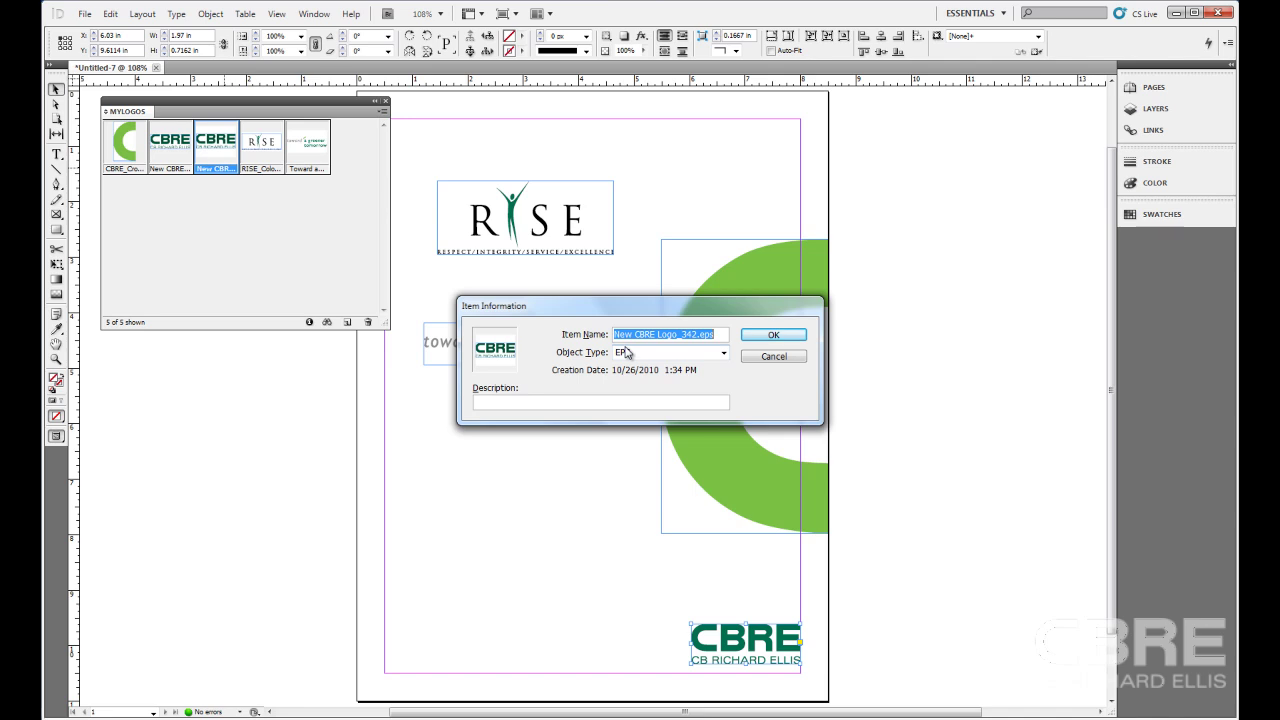
pyautogui.write('Small ')
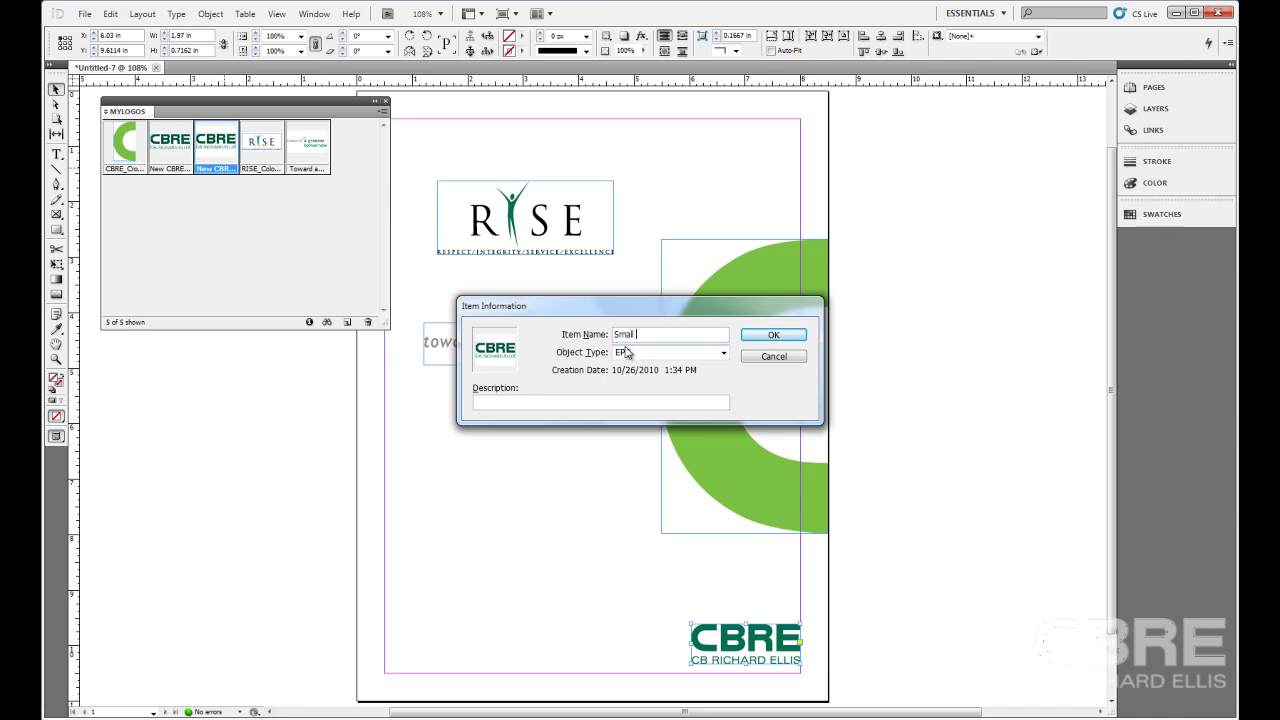
pyautogui.write('Greeen')
pyautogui.press('BackSpace')
pyautogui.press('BackSpace')
pyautogui.write('n CBRE Logo')
pyautogui.click(537, 404)
pyautogui.write('Standar')
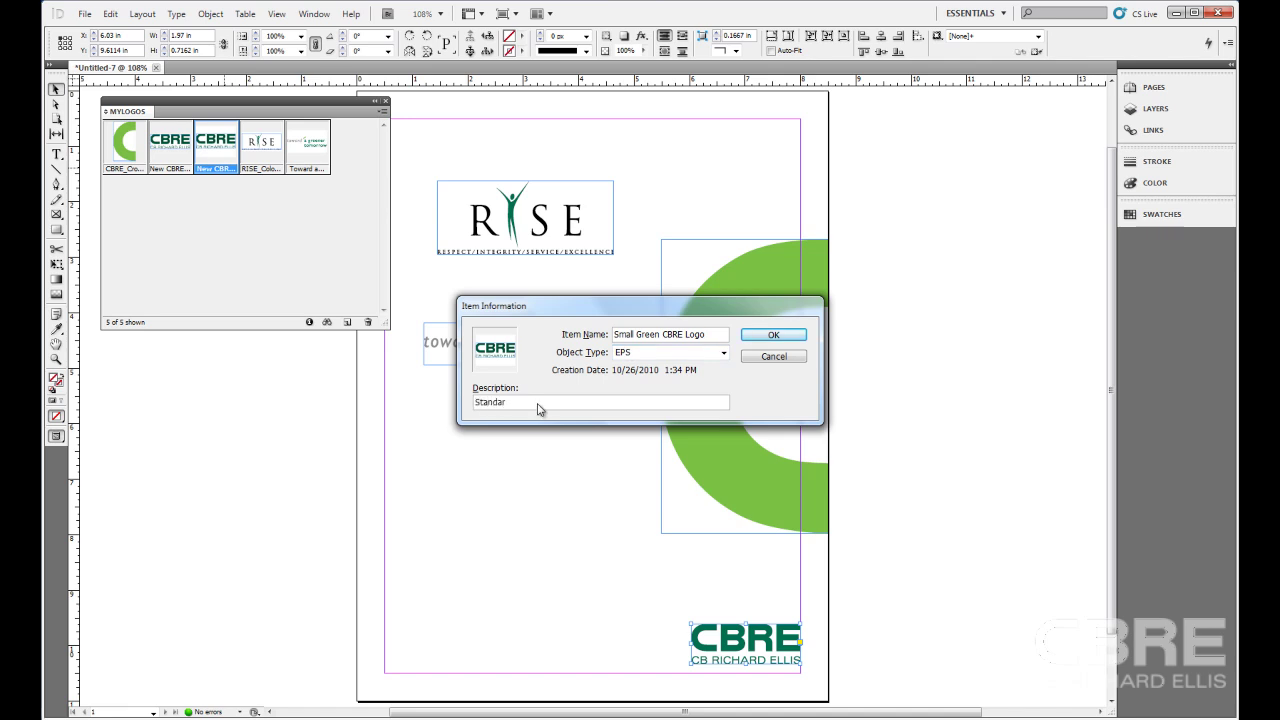
pyautogui.write('d Green CMYK Logo')
pyautogui.click(762, 336)
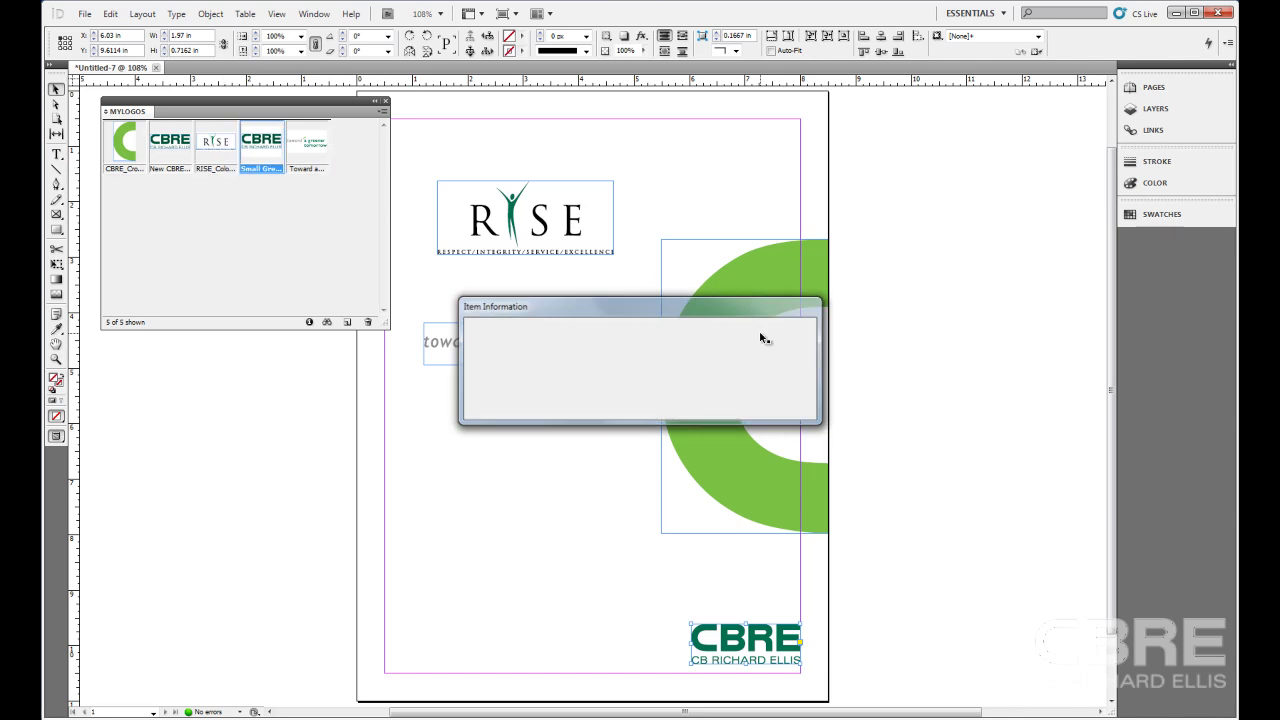
# Rename the large CBRE library item to 'Large Rez CBRE Logo'.
pyautogui.click(175, 172)
pyautogui.doubleClick(175, 172)
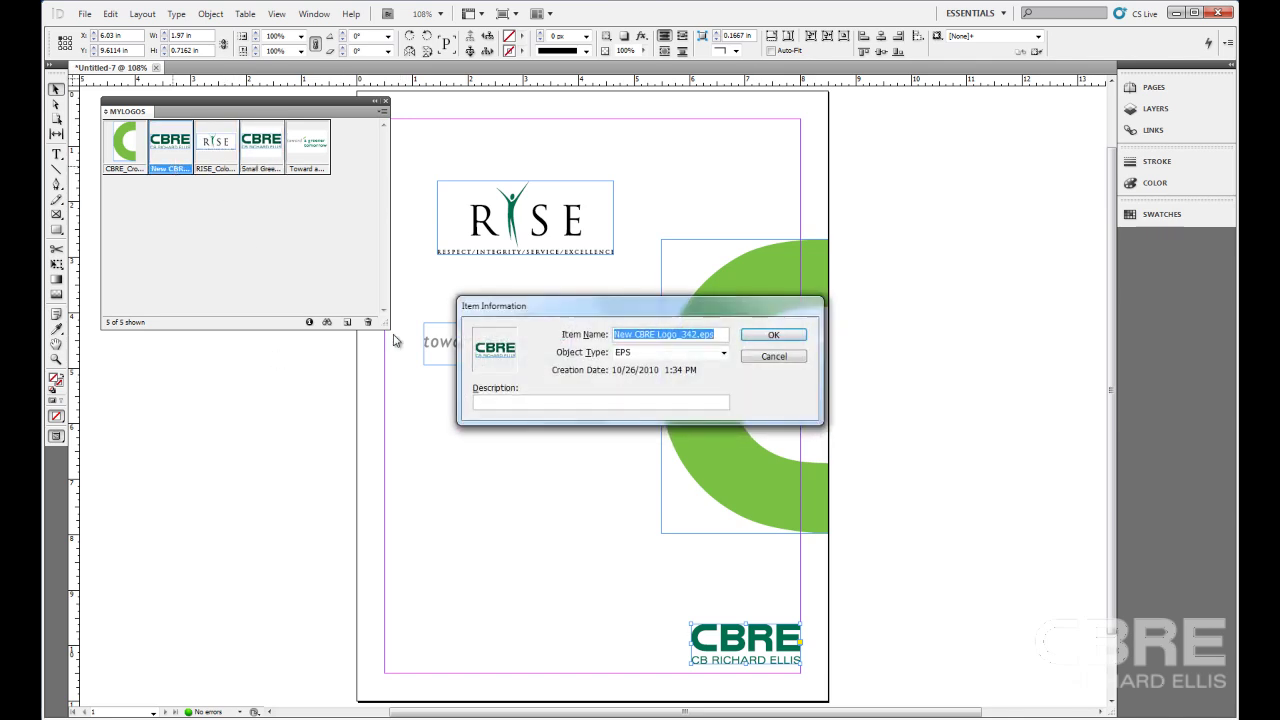
pyautogui.write('Large')
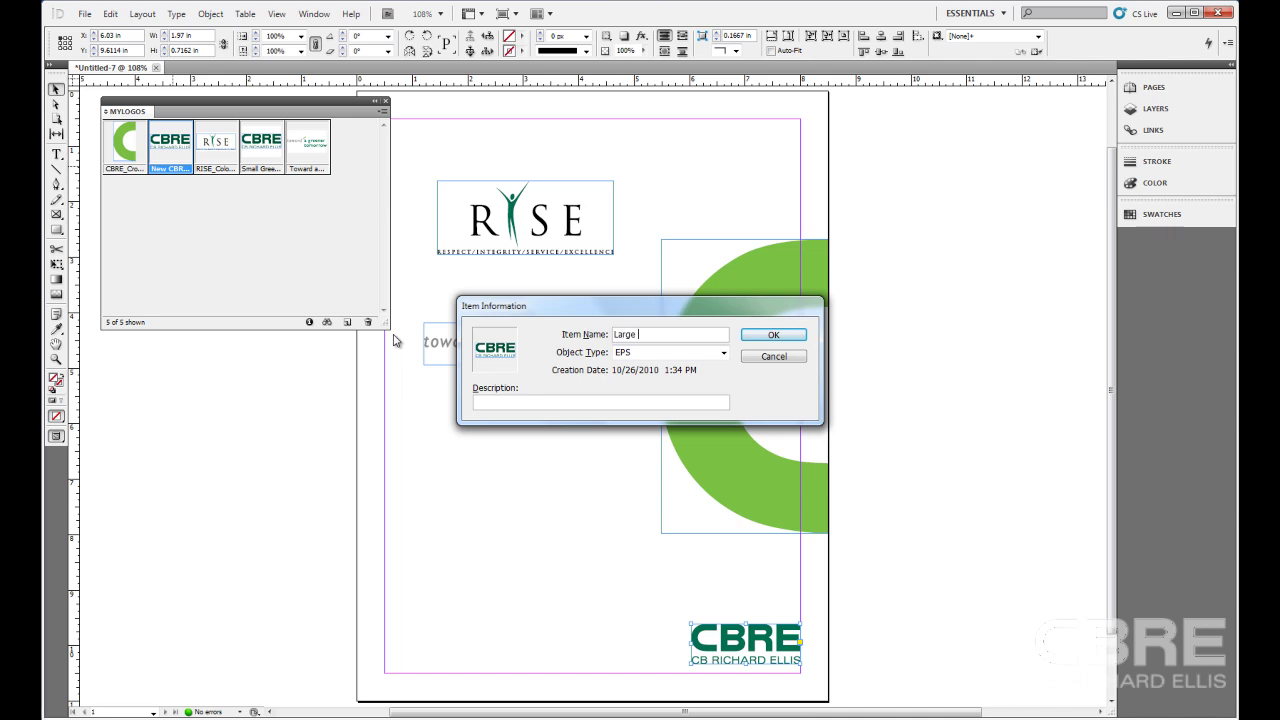
pyautogui.write(' Rez CBRE Logo')
pyautogui.click(768, 336)
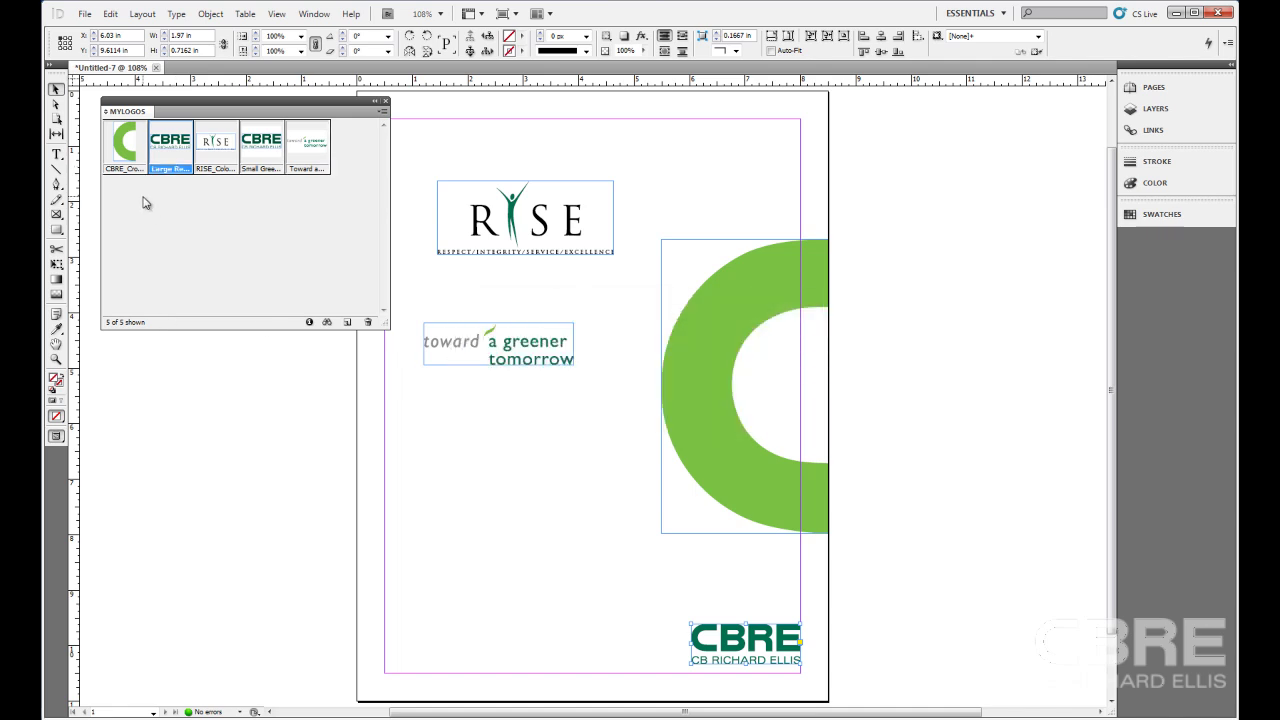
# Give the green C library item the description 'Cropped C lime green portrait'.
pyautogui.doubleClick(130, 155)
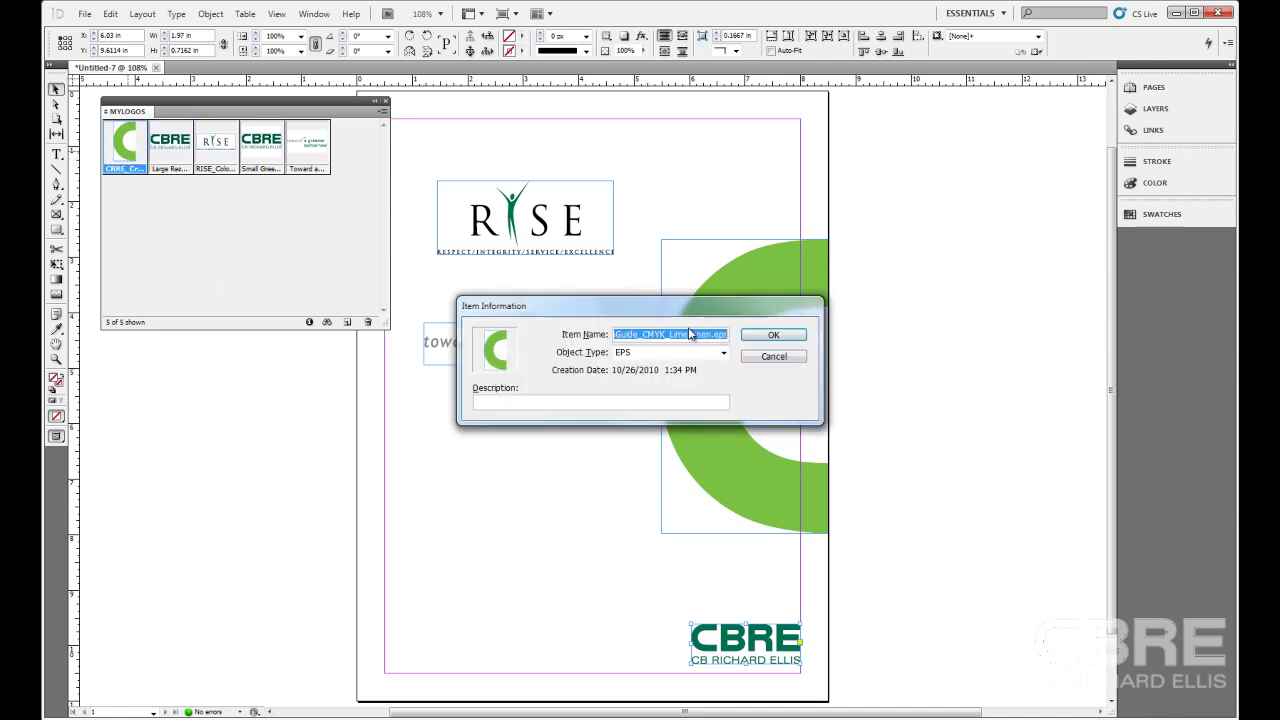
pyautogui.click(530, 402)
pyautogui.write('Cr')
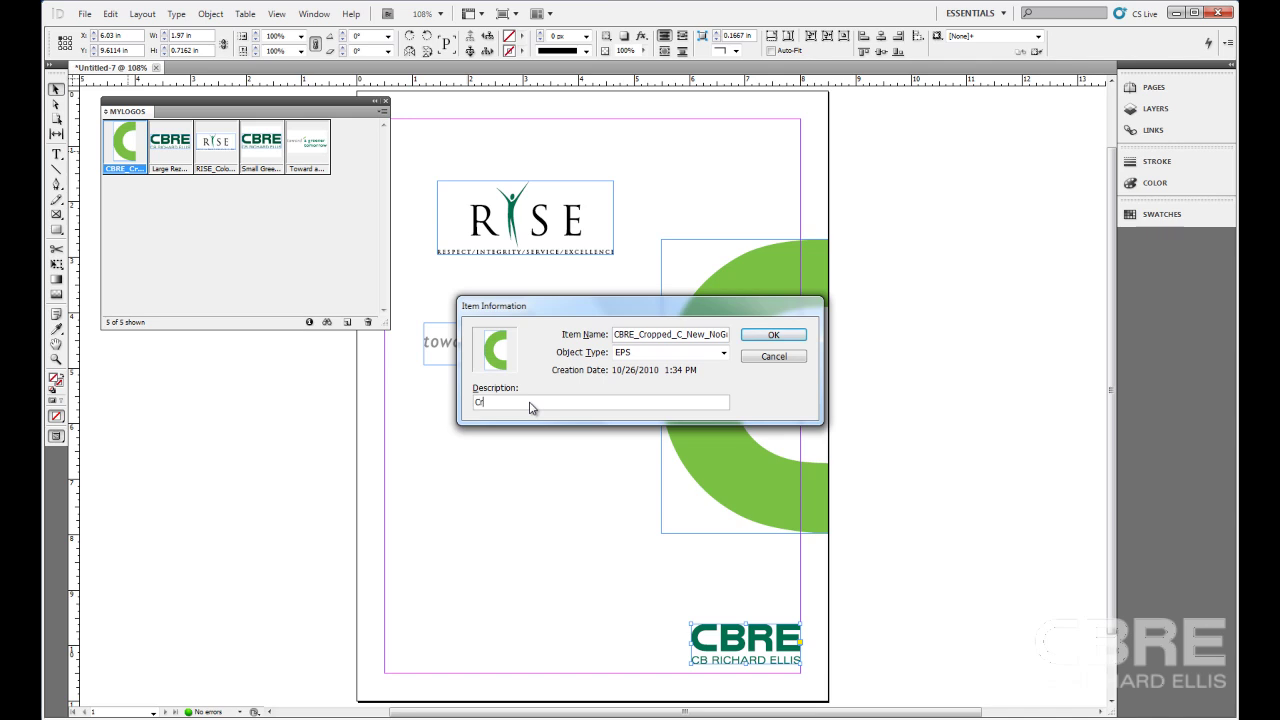
pyautogui.write('opped C lime green portrait')
pyautogui.click(772, 335)
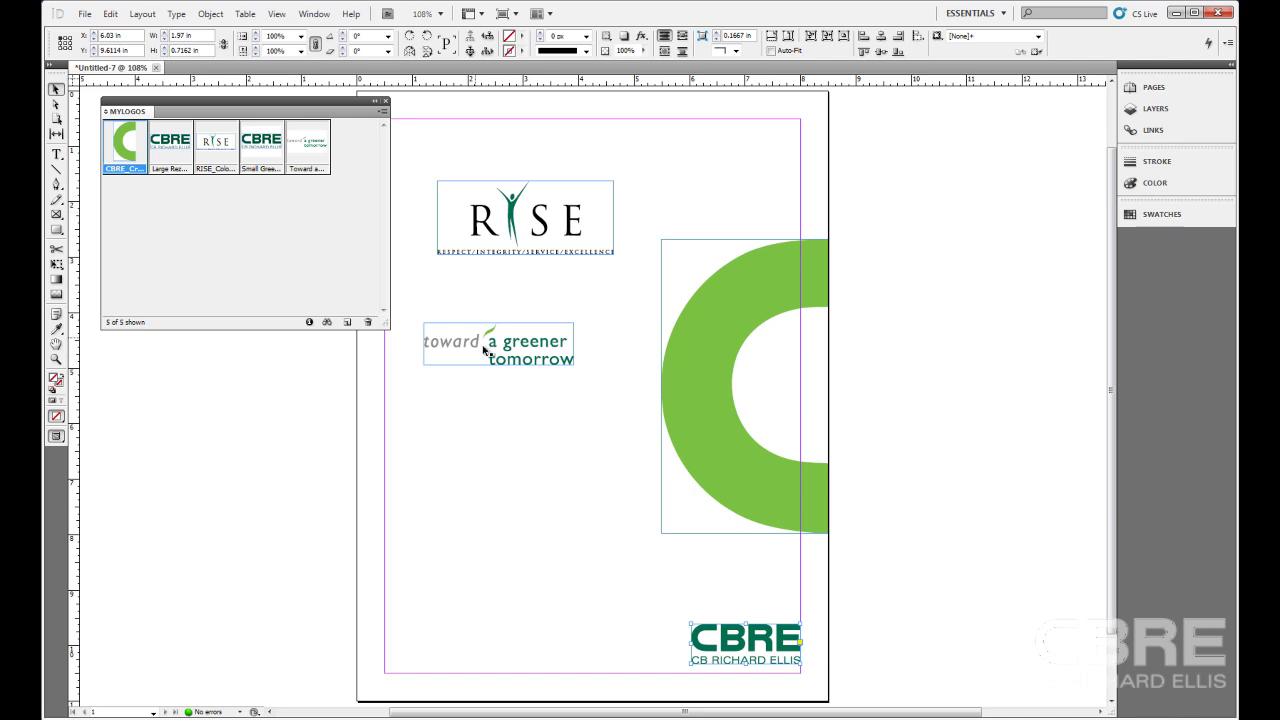
# Create a new blank letter-size document with Ctrl+N.
pyautogui.click(538, 427)
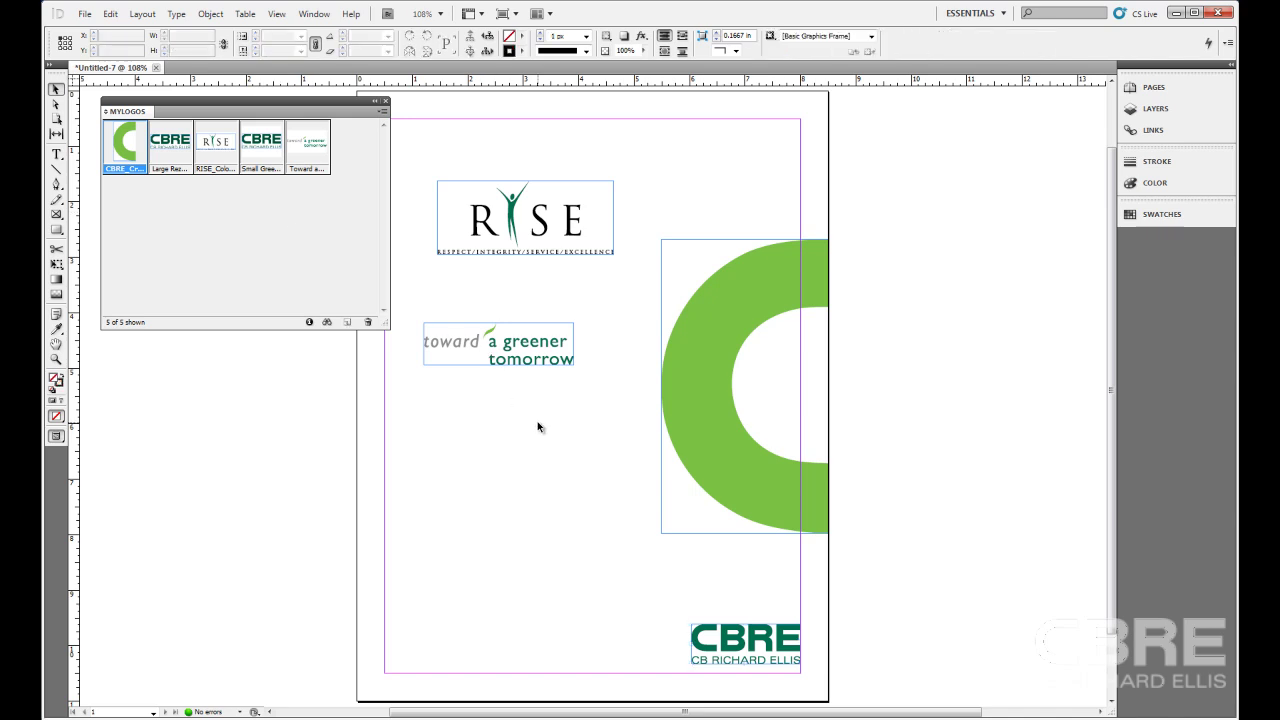
pyautogui.hotkey('ctrl', 'n')
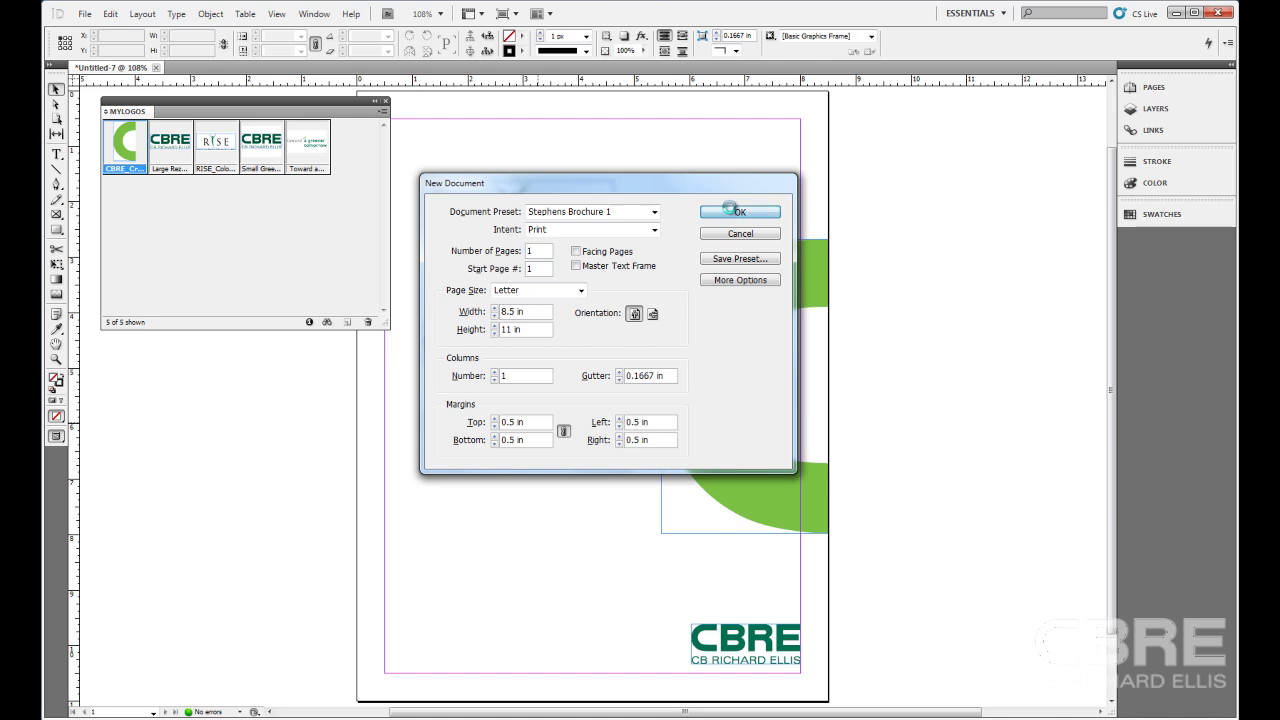
pyautogui.click(736, 211)
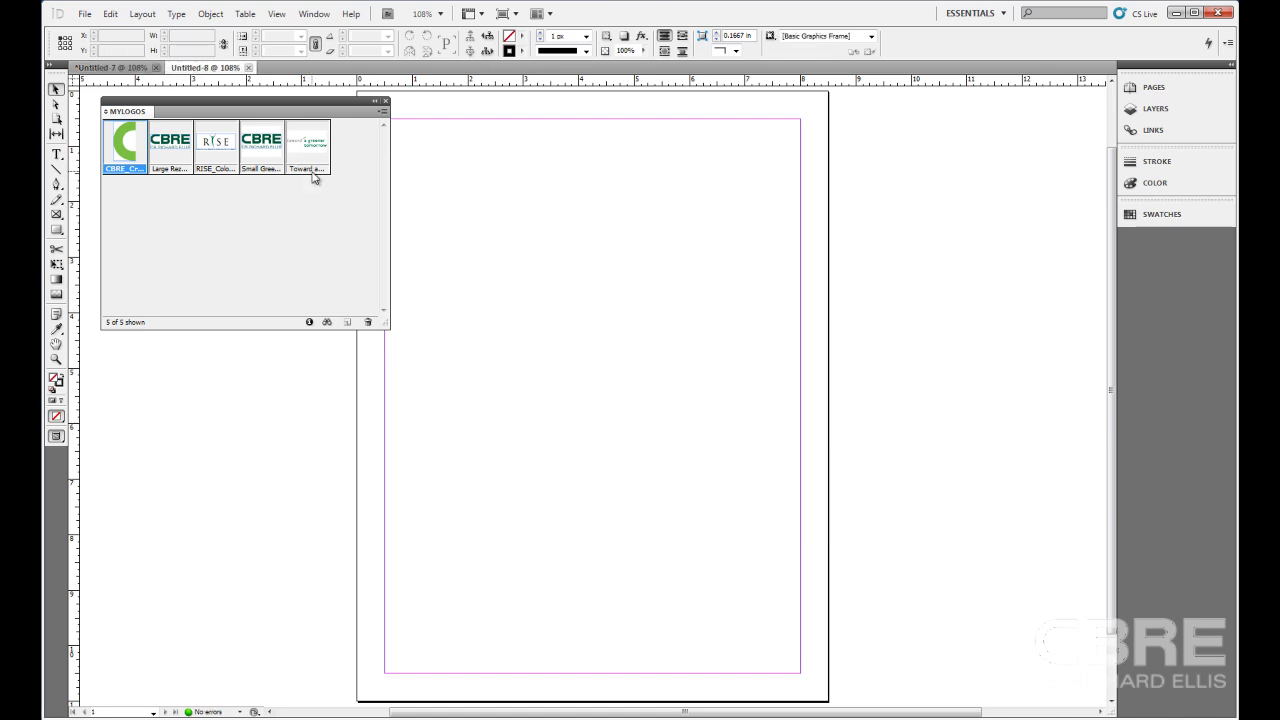
# Drag the RISE logo from the MyLogos library near the top of the new page.
pyautogui.click(217, 150)
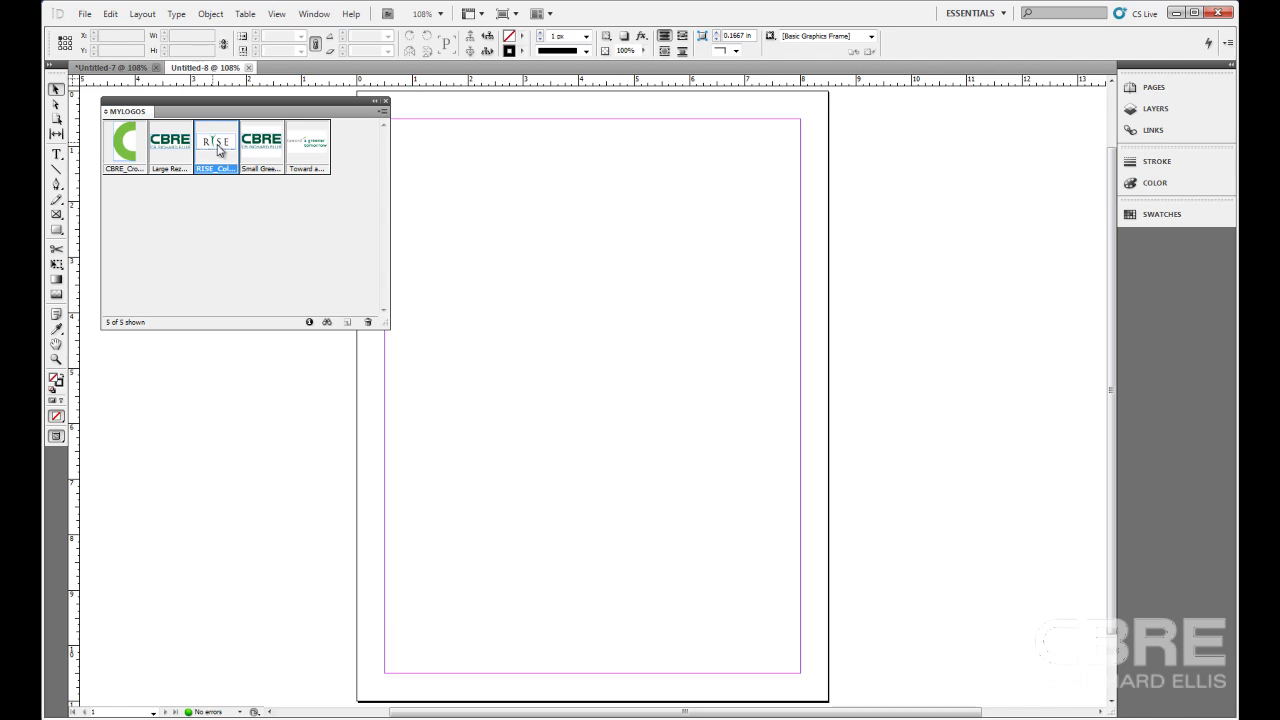
pyautogui.moveTo(217, 150); pyautogui.dragTo(577, 173)
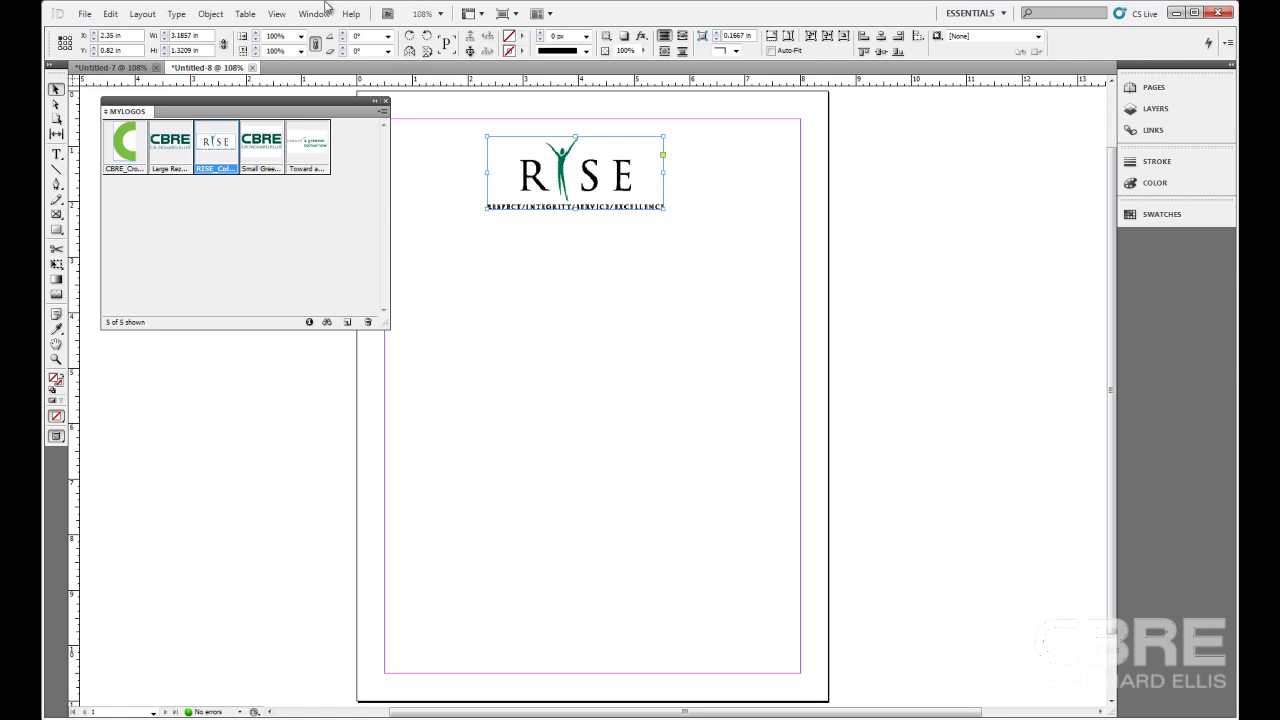
pyautogui.click(276, 13)
# Switch Display Performance to High Quality Display so the RISE logo renders sharply.
pyautogui.moveTo(335, 228)
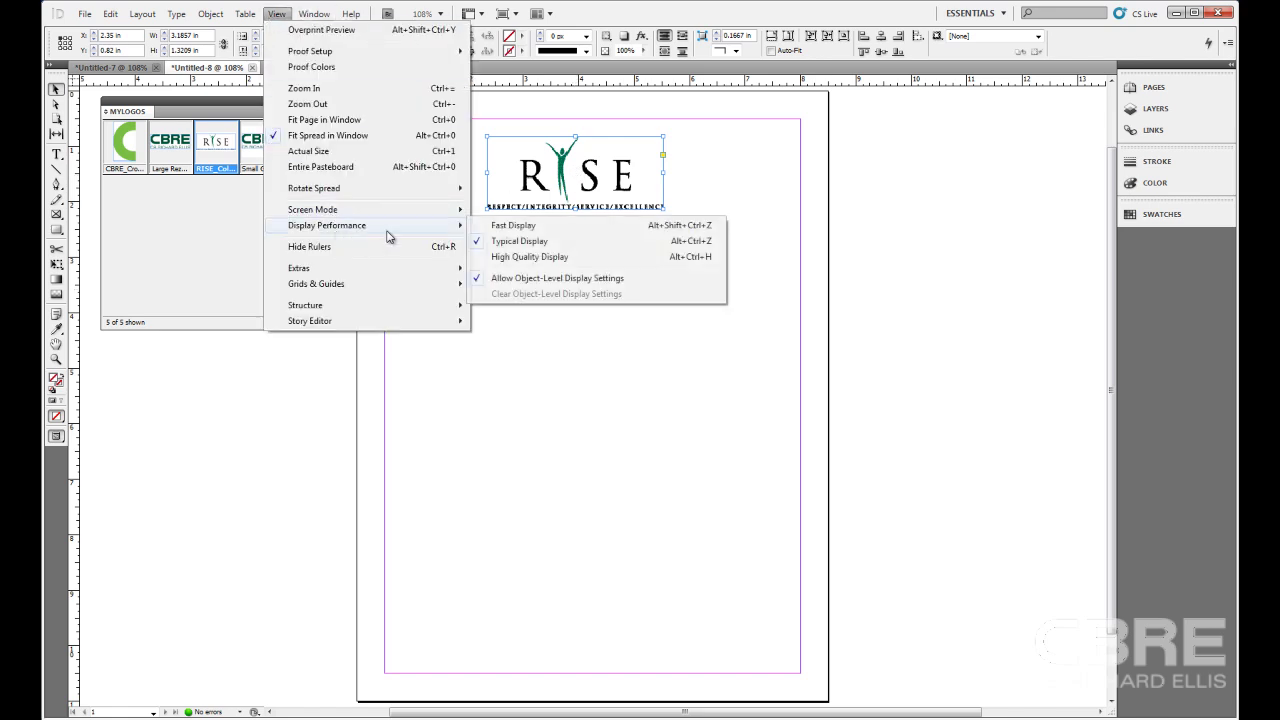
pyautogui.click(535, 256)
pyautogui.click(564, 259)
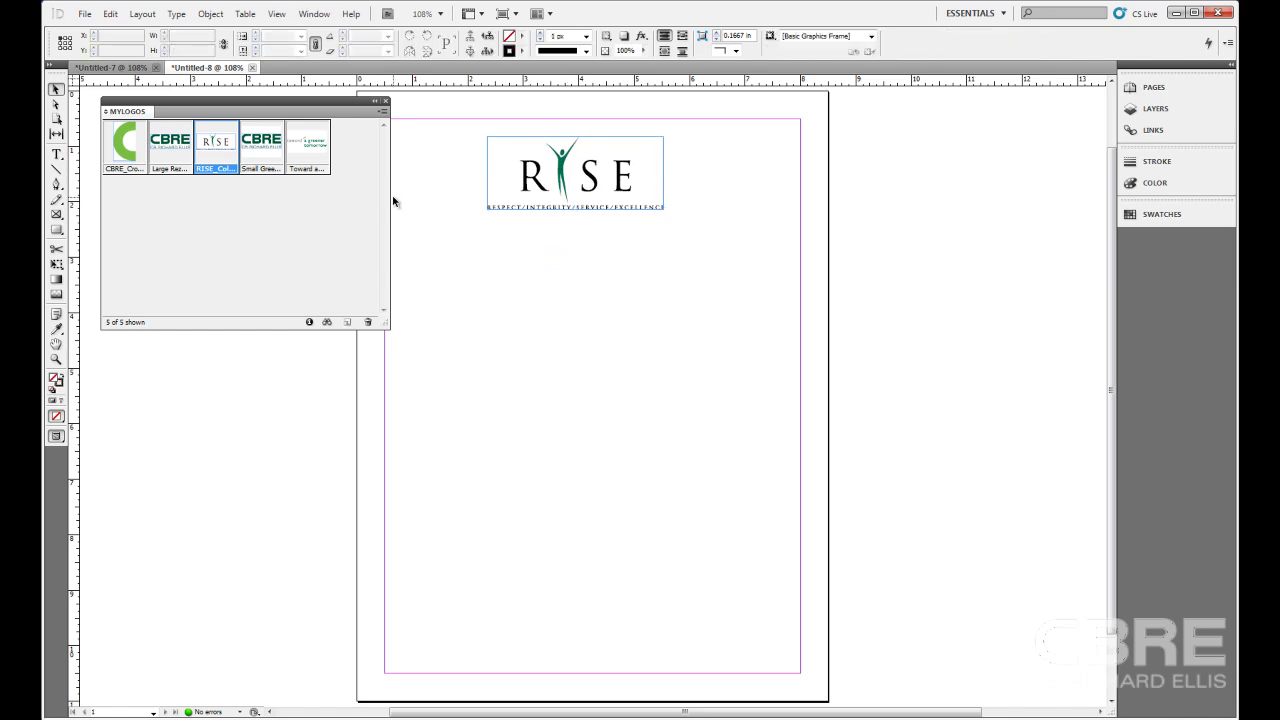
# Select the green C library item and compare the Untitled-7 and Untitled-8 documents.
pyautogui.click(127, 147)
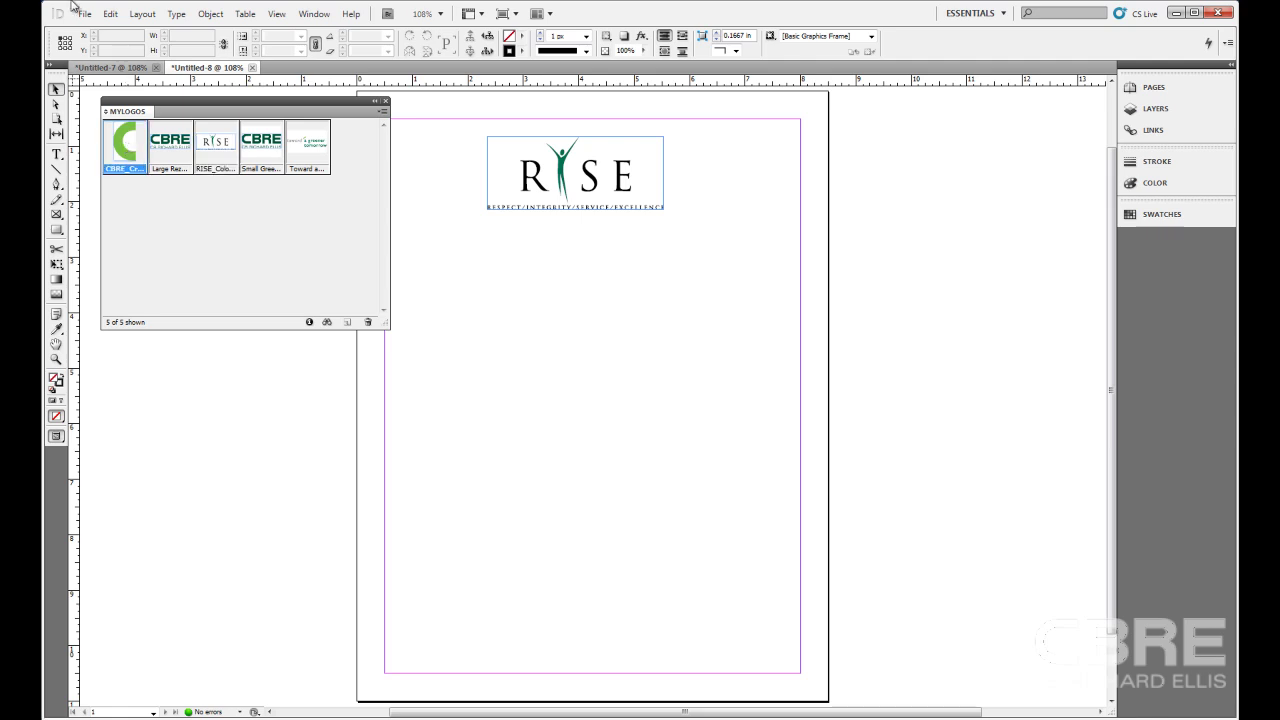
pyautogui.click(104, 69)
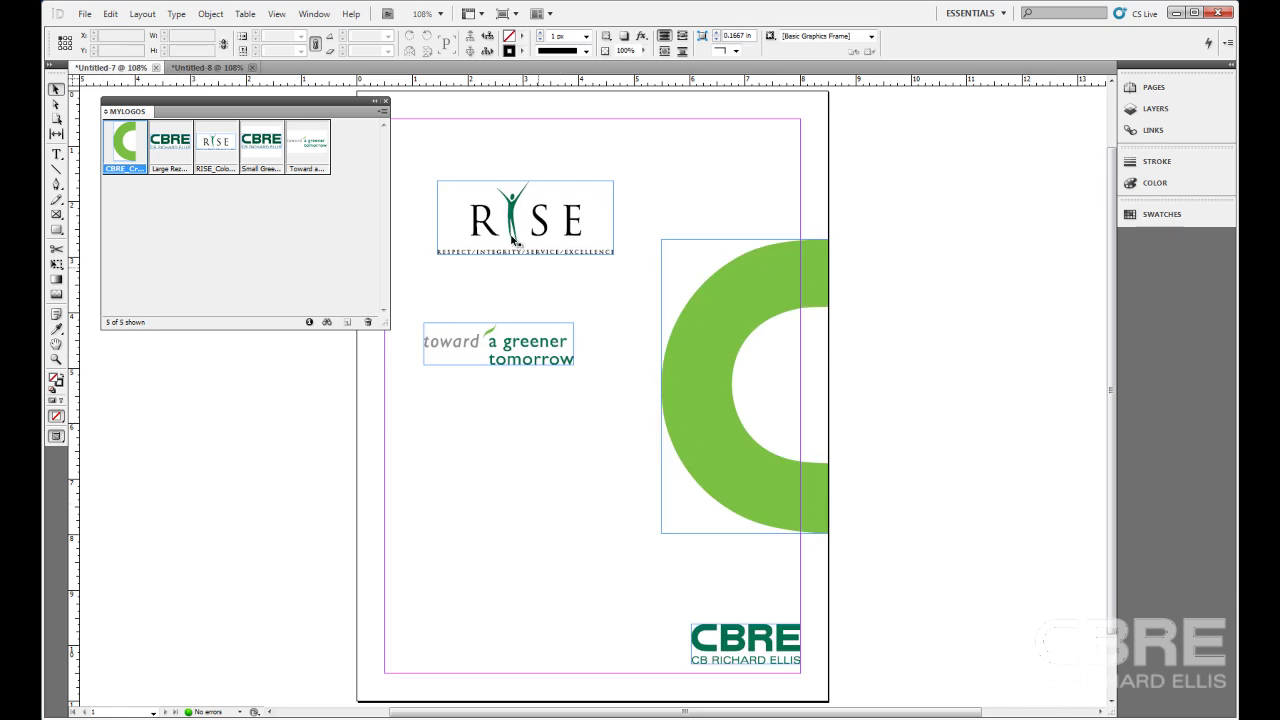
pyautogui.click(203, 68)
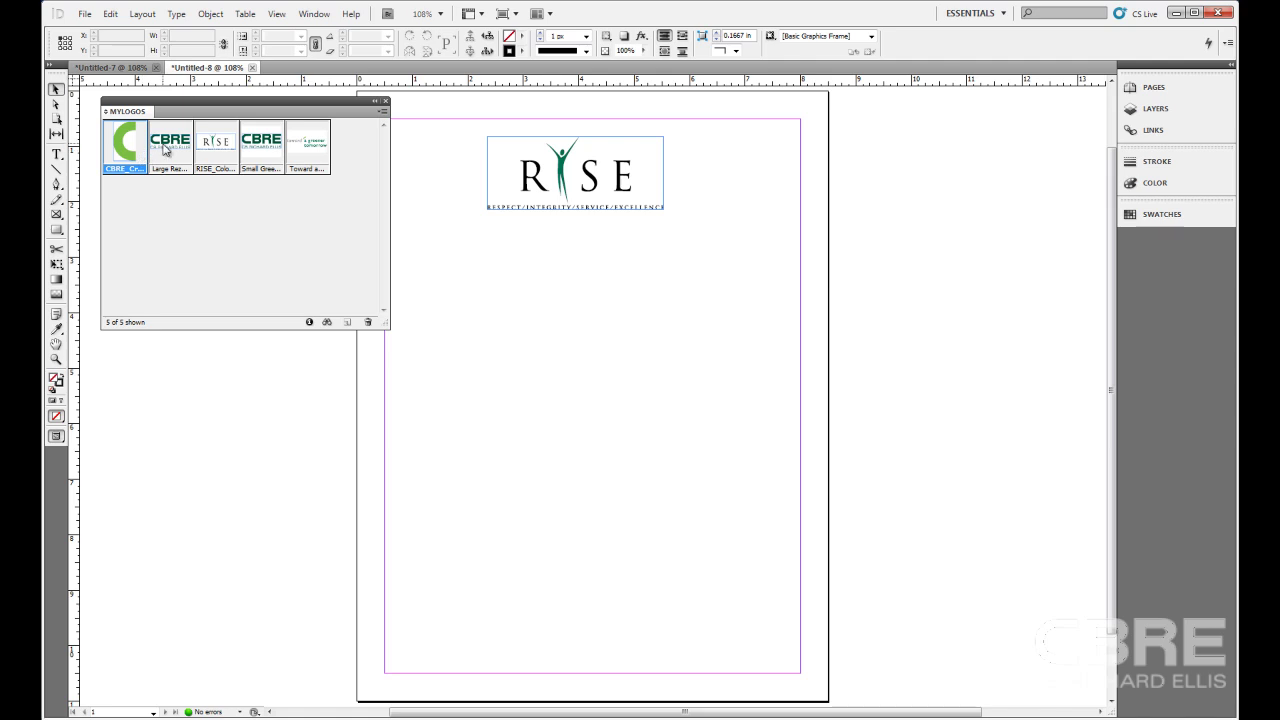
# Place the green C and small CBRE items at their original positions with Place Item(s).
pyautogui.click(381, 112)
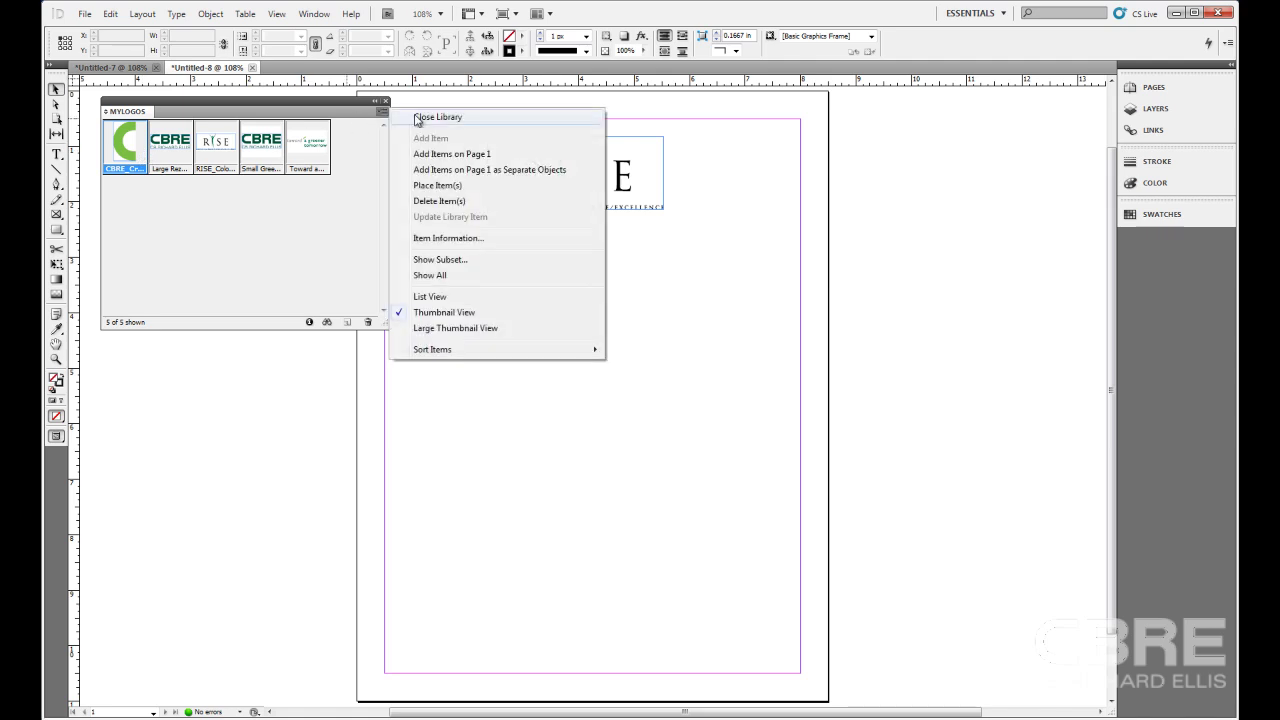
pyautogui.click(456, 186)
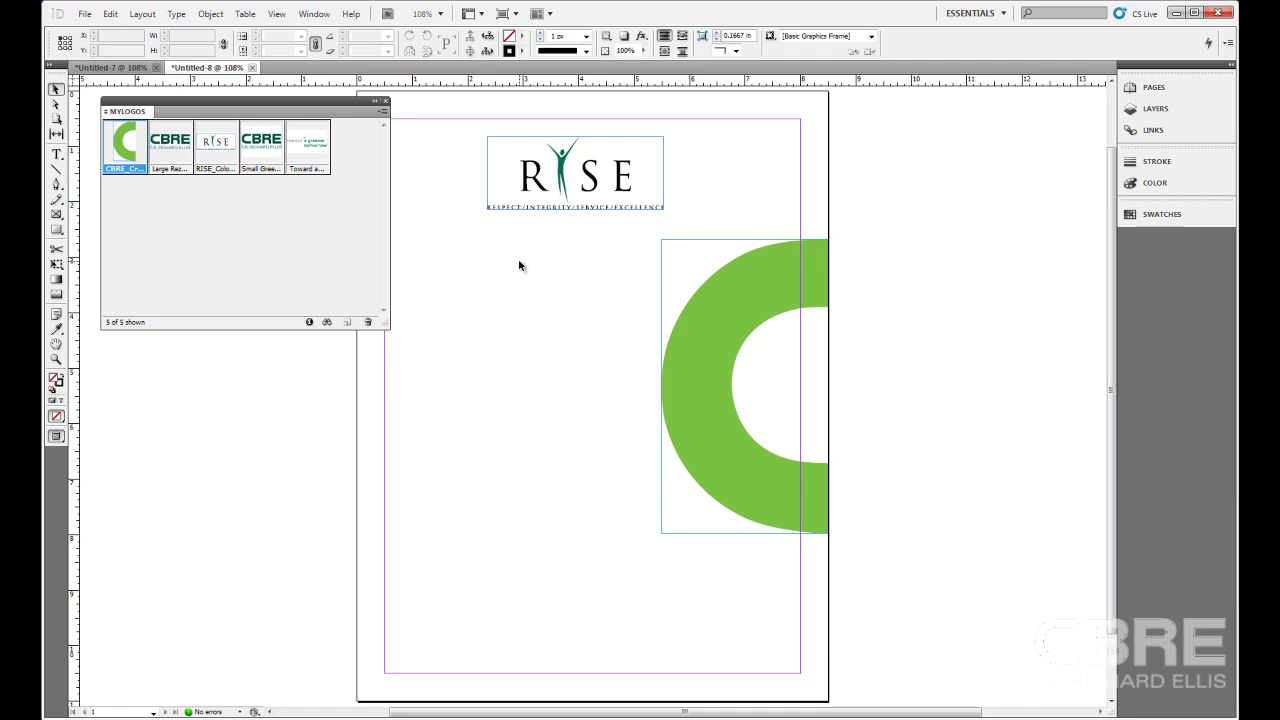
pyautogui.click(256, 146)
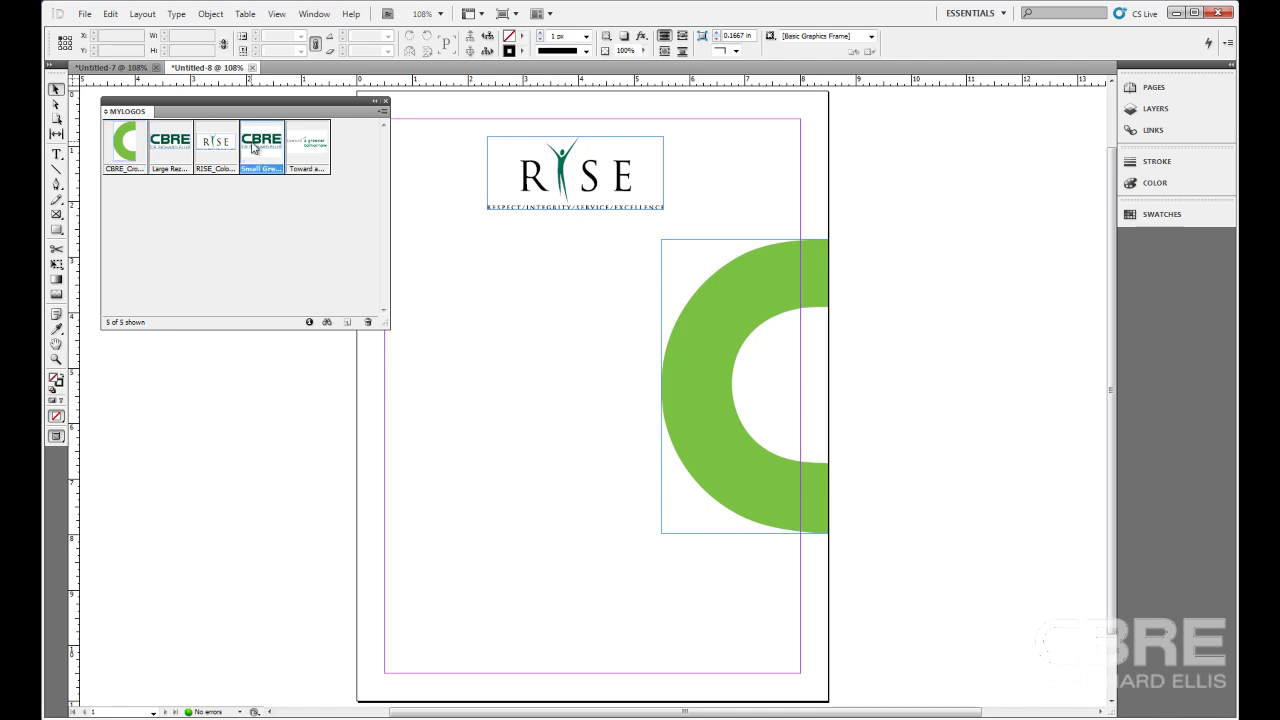
pyautogui.click(384, 112)
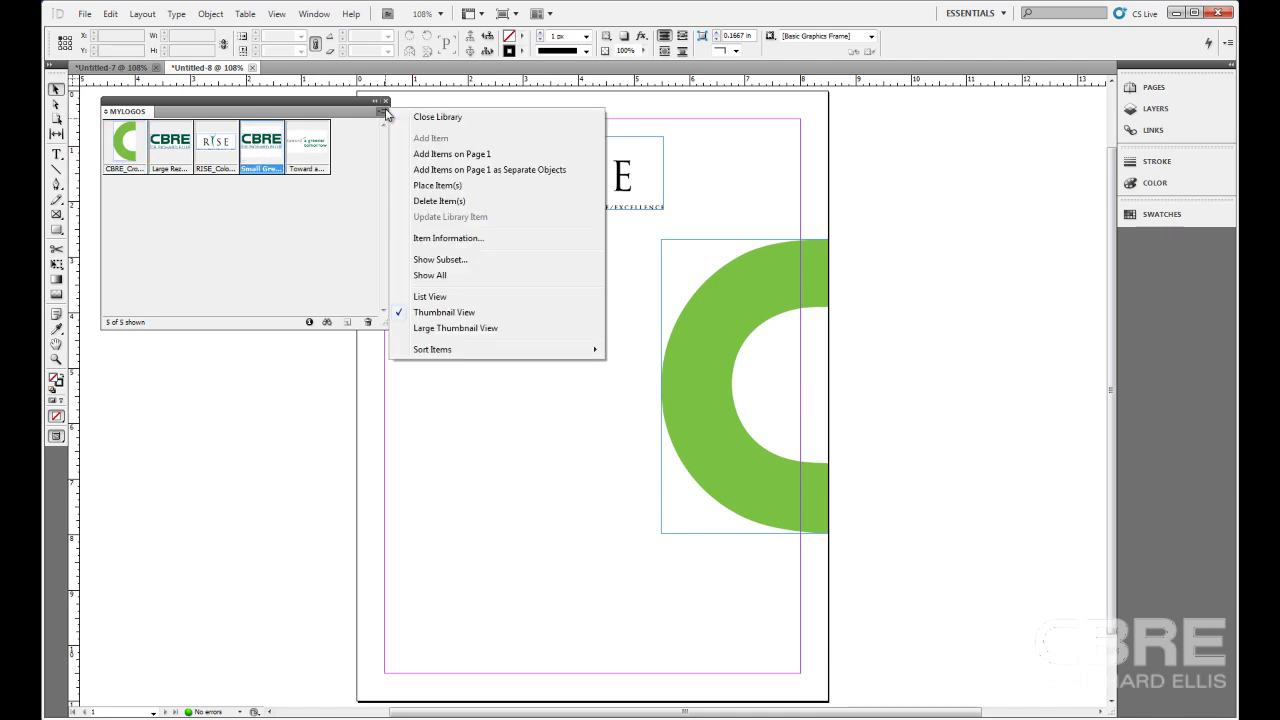
pyautogui.click(489, 186)
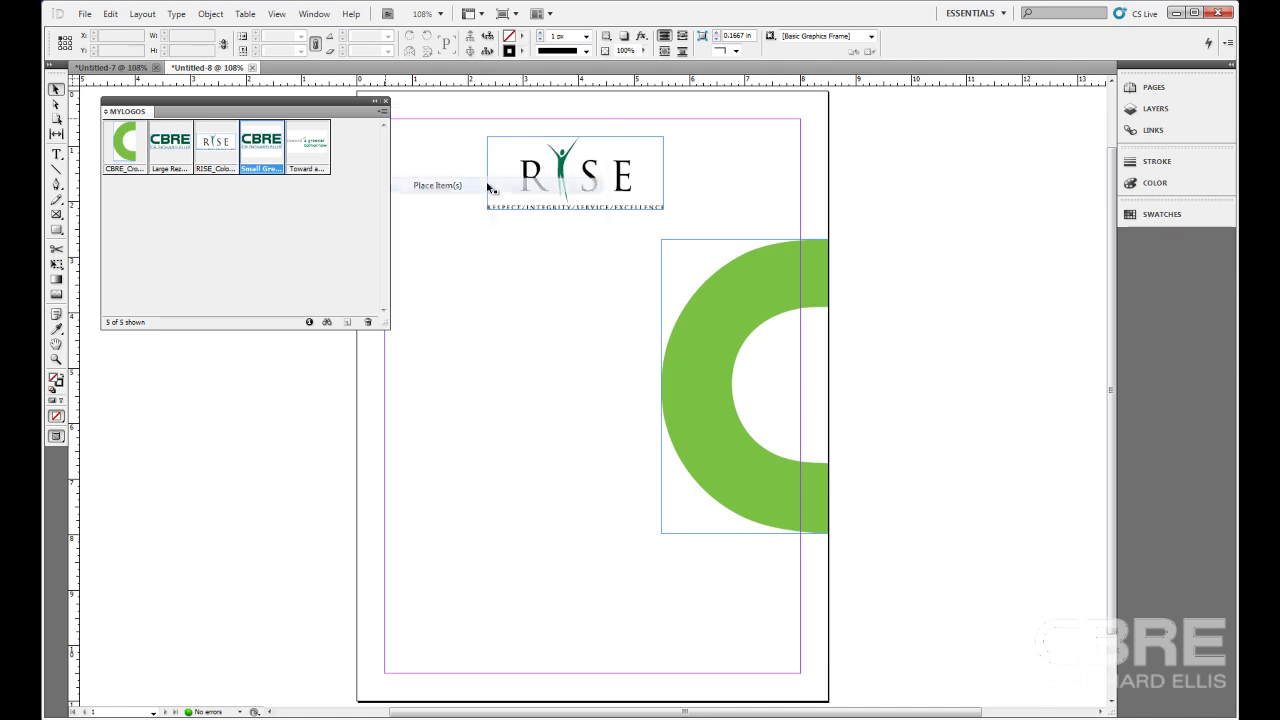